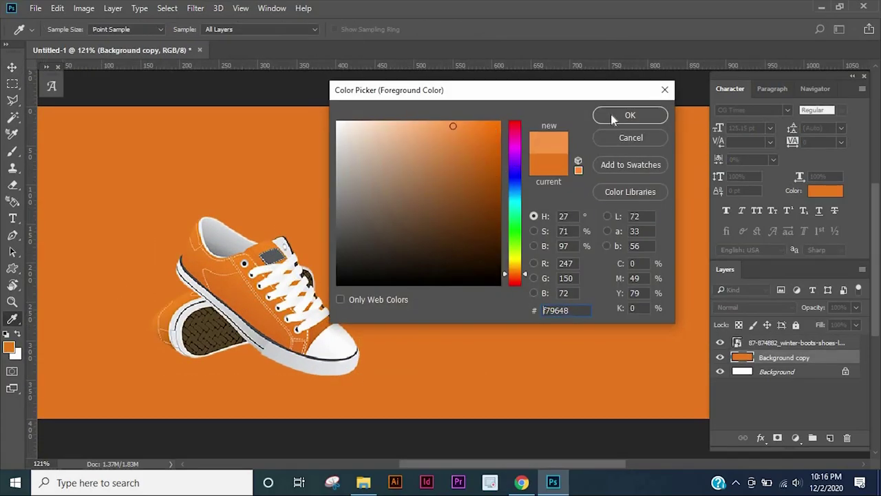
Step: Choose a lighter orange for the background copy and scale it inward about its centre
{"action": "left_click", "coordinate": [610, 114]}
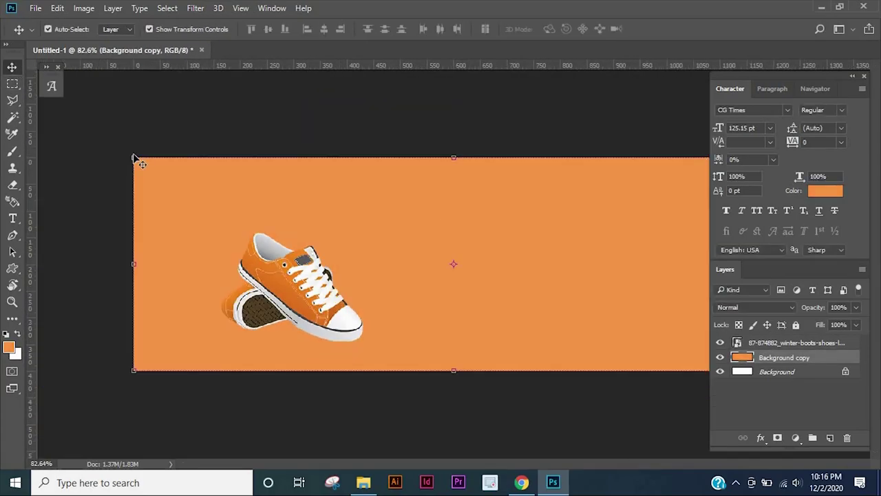
{"action": "left_click_drag", "start_coordinate": [672, 192], "coordinate": [659, 199]}
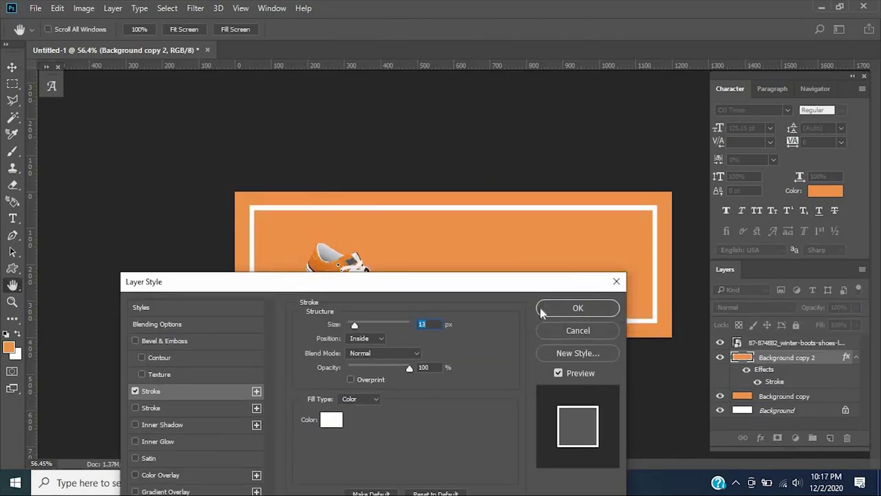
Step: Add a white 13 px inside stroke to the inset layer and a yellow colour overlay to the background copy
{"action": "left_click", "coordinate": [541, 310]}
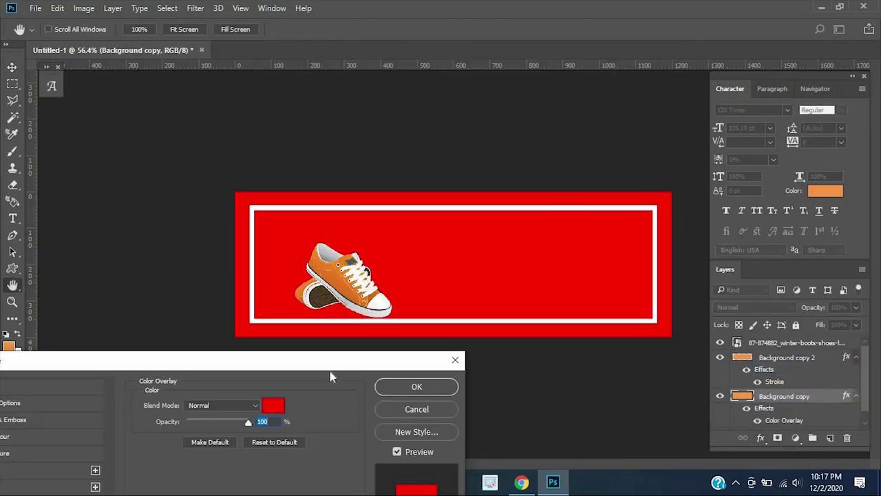
{"action": "key", "text": "Return"}
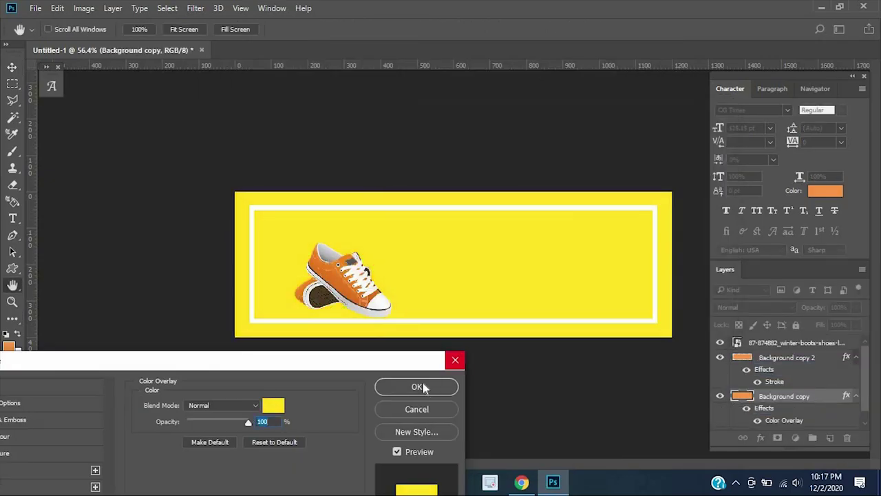
{"action": "left_click", "coordinate": [417, 386]}
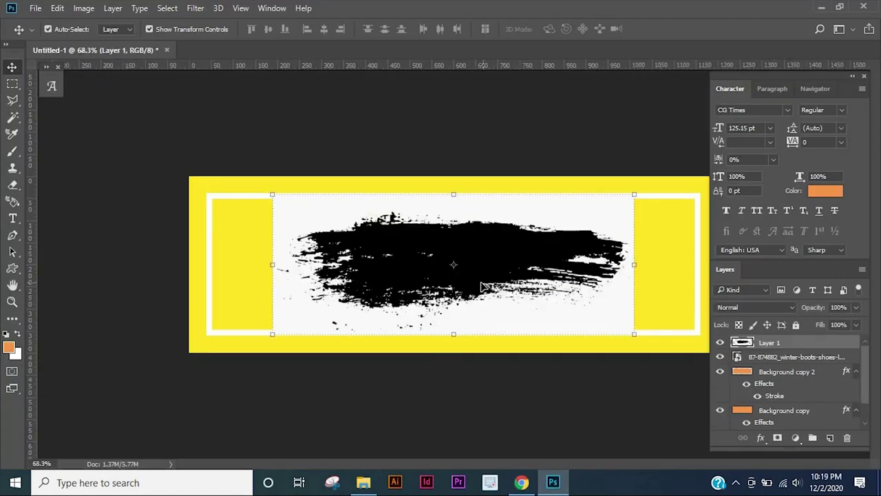
Step: Delete the brush texture's white background, move it right and zoom to check its edges
{"action": "key", "text": "Delete"}
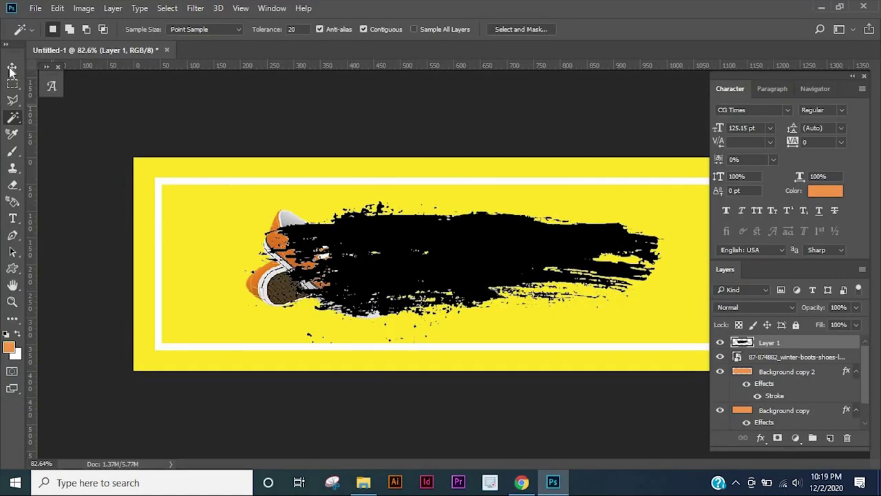
{"action": "key", "text": "v"}
{"action": "left_click_drag", "start_coordinate": [440, 248], "coordinate": [473, 227]}
{"action": "scroll", "coordinate": [283, 240], "scroll_direction": "up", "scroll_amount": 5, "text": "alt"}
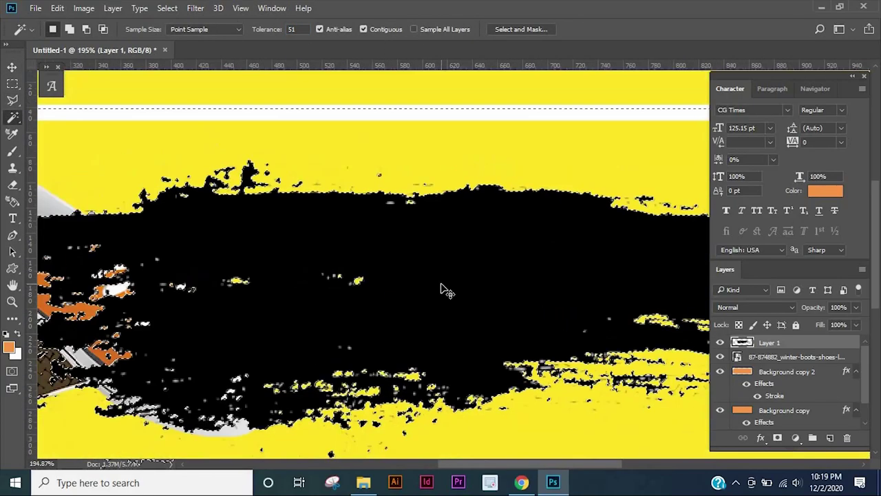
{"action": "key", "text": "ctrl+0"}
Step: Add stroke and colour overlay effects to the brush layer and rotate it about -47°
{"action": "left_click", "coordinate": [761, 437]}
{"action": "left_click", "coordinate": [778, 308]}
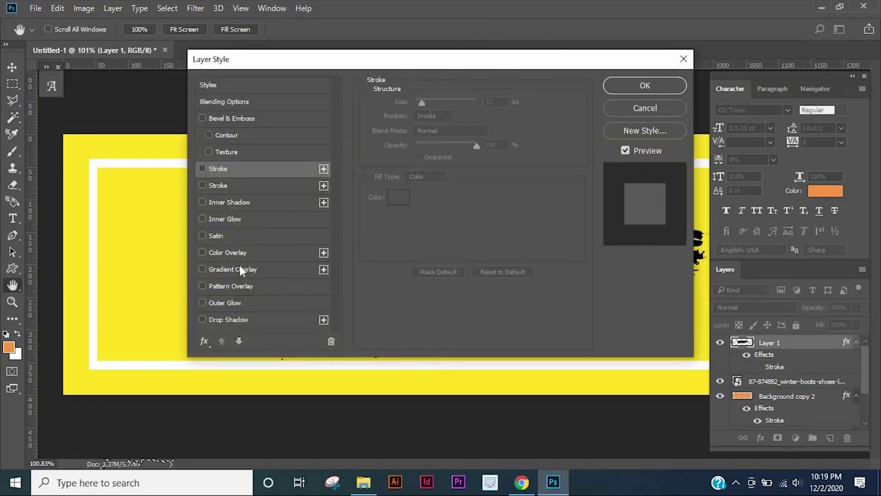
{"action": "left_click", "coordinate": [227, 252]}
{"action": "left_click", "coordinate": [502, 102]}
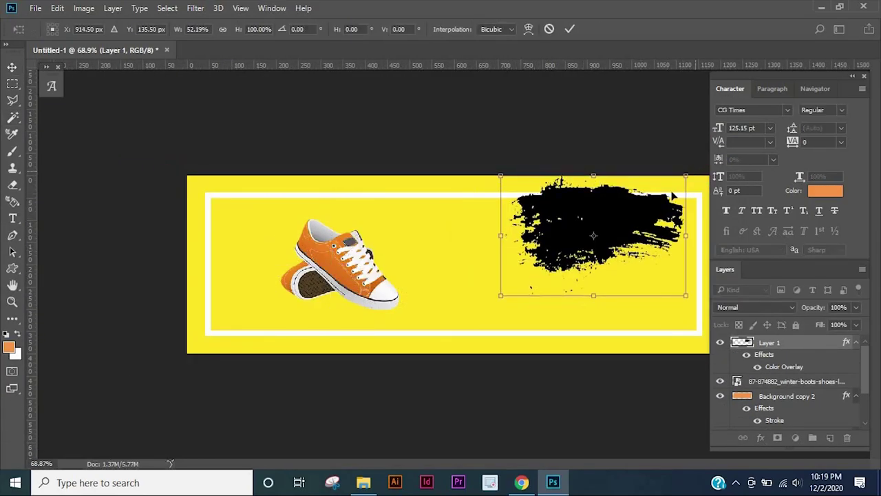
{"action": "mouse_move", "coordinate": [621, 202]}
{"action": "left_mouse_down"}
{"action": "mouse_move", "coordinate": [545, 133]}
{"action": "mouse_move", "coordinate": [528, 181]}
{"action": "left_mouse_up"}
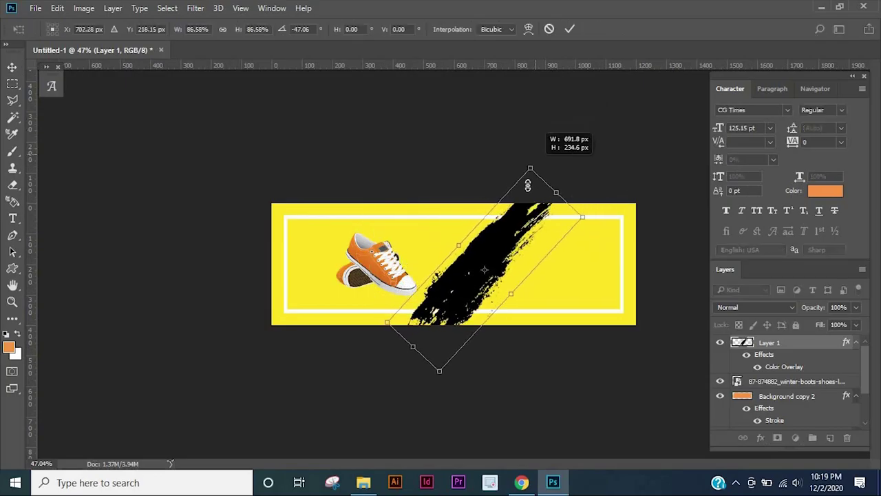
{"action": "scroll", "coordinate": [301, 227], "scroll_direction": "up", "scroll_amount": 5}
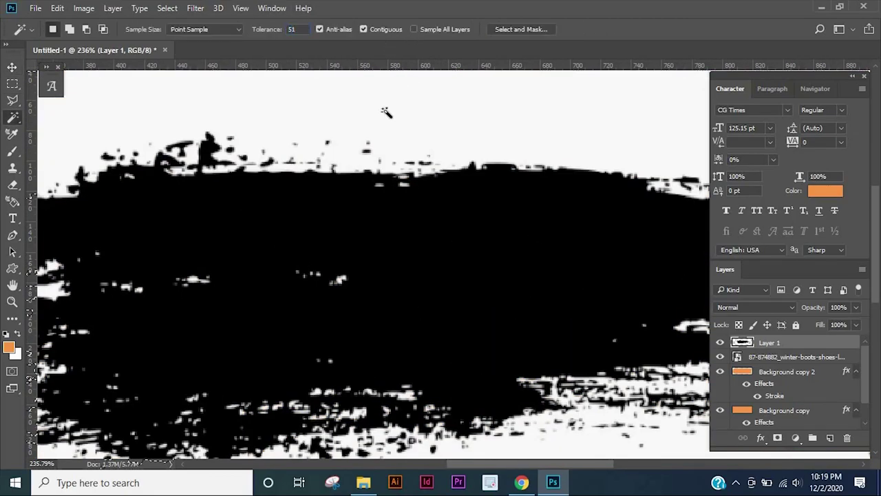
Step: Turn off the brush layer's stroke effect and give it a near-black colour overlay
{"action": "right_click", "coordinate": [385, 111]}
{"action": "key", "text": "Escape"}
{"action": "key", "text": "ctrl+0"}
{"action": "left_click", "coordinate": [760, 438]}
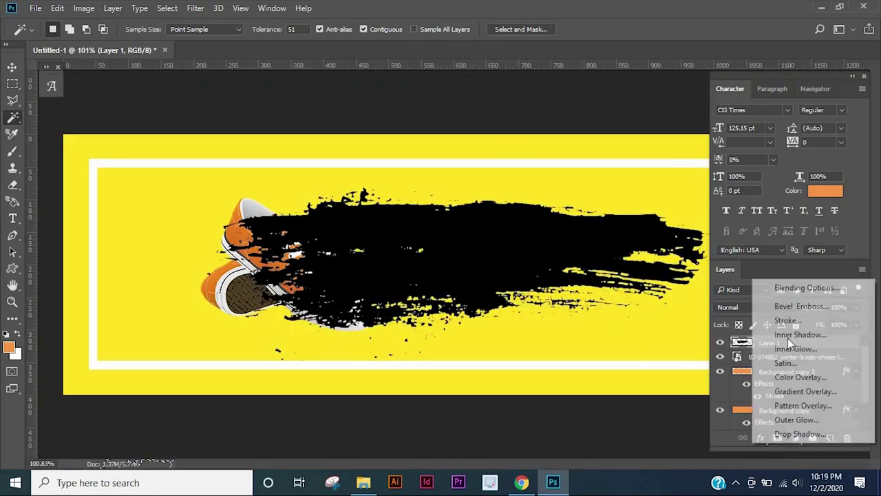
{"action": "left_click", "coordinate": [786, 320]}
{"action": "left_click", "coordinate": [199, 170]}
{"action": "left_click", "coordinate": [227, 252]}
{"action": "left_click", "coordinate": [501, 101]}
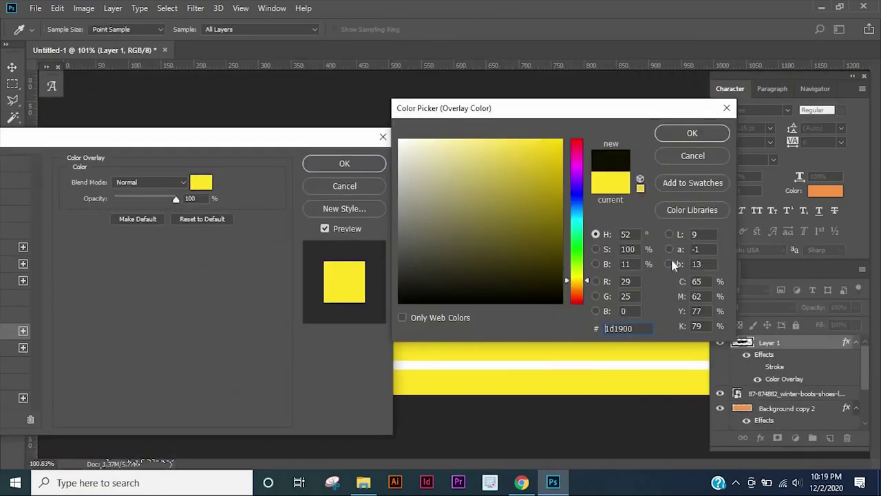
{"action": "left_click", "coordinate": [692, 133]}
{"action": "left_click", "coordinate": [345, 164]}
Step: Rotate the brush about -47° and scale it down to roughly half size
{"action": "key", "text": "ctrl+t"}
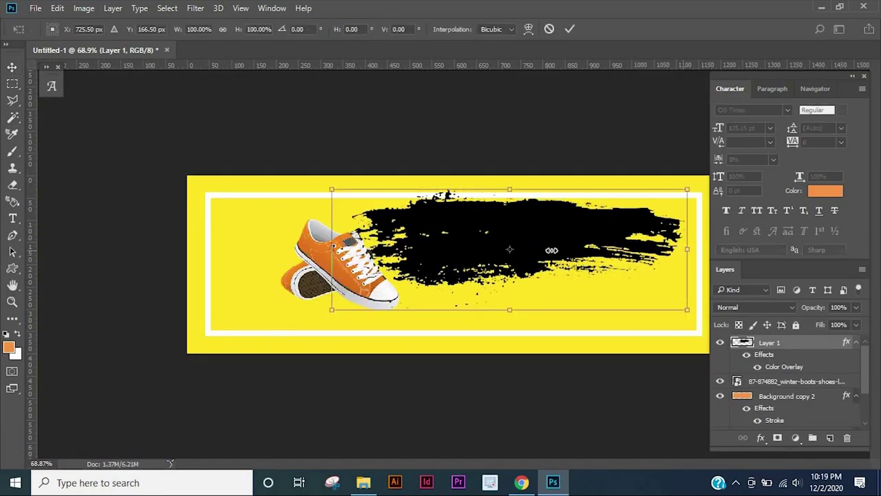
{"action": "left_click_drag", "start_coordinate": [551, 250], "coordinate": [653, 182]}
{"action": "key", "text": "ctrl+z"}
{"action": "key", "text": "ctrl+minus"}
{"action": "left_click_drag", "start_coordinate": [578, 128], "coordinate": [459, 105]}
{"action": "left_click_drag", "start_coordinate": [543, 137], "coordinate": [527, 172]}
{"action": "scroll", "coordinate": [427, 216], "scroll_direction": "up", "scroll_amount": 5}
{"action": "scroll", "coordinate": [267, 219], "scroll_direction": "down", "scroll_amount": 2}
{"action": "key", "text": "Return"}
Step: Alt-drag brush copies to build a dark patch along the banner's right side
{"action": "mouse_move", "coordinate": [296, 227]}
{"action": "left_mouse_down"}
{"action": "mouse_move", "coordinate": [320, 253]}
{"action": "mouse_move", "coordinate": [369, 282]}
{"action": "mouse_move", "coordinate": [374, 276]}
{"action": "left_mouse_up"}
{"action": "scroll", "coordinate": [374, 275], "scroll_direction": "down", "scroll_amount": 3}
{"action": "mouse_move", "coordinate": [551, 268]}
{"action": "left_mouse_down"}
{"action": "mouse_move", "coordinate": [584, 280]}
{"action": "mouse_move", "coordinate": [596, 215]}
{"action": "left_mouse_up"}
{"action": "scroll", "coordinate": [599, 269], "scroll_direction": "down", "scroll_amount": 1}
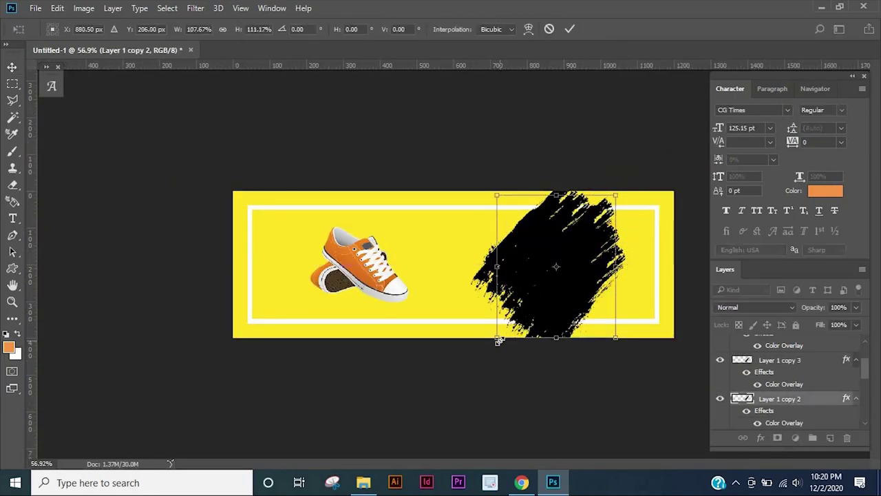
{"action": "scroll", "coordinate": [494, 227], "scroll_direction": "down", "scroll_amount": 1}
{"action": "left_click", "coordinate": [587, 283]}
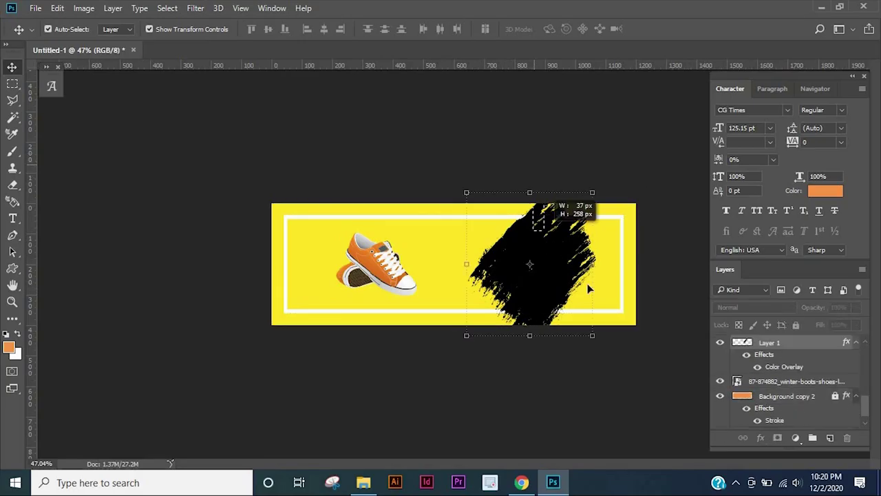
{"action": "scroll", "coordinate": [531, 252], "scroll_direction": "up", "scroll_amount": 1}
{"action": "left_click_drag", "start_coordinate": [531, 251], "coordinate": [560, 244]}
{"action": "scroll", "coordinate": [598, 254], "scroll_direction": "up", "scroll_amount": 2}
{"action": "key", "text": "t"}
{"action": "scroll", "coordinate": [585, 240], "scroll_direction": "down", "scroll_amount": 2}
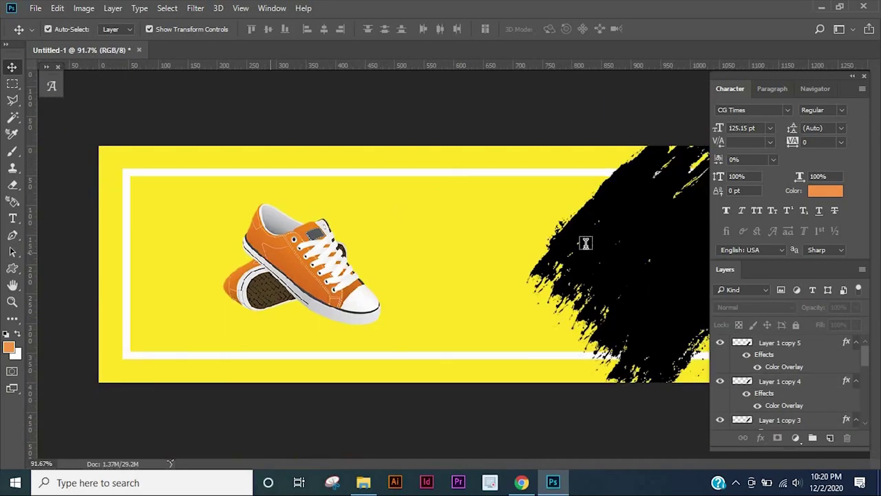
Step: Type the orange heading 'GET UP TO' on the black patch at 28.15 pt
{"action": "left_click", "coordinate": [571, 227]}
{"action": "type", "text": "GET"}
{"action": "key", "text": "ctrl+a"}
{"action": "left_click_drag", "start_coordinate": [718, 127], "coordinate": [659, 146]}
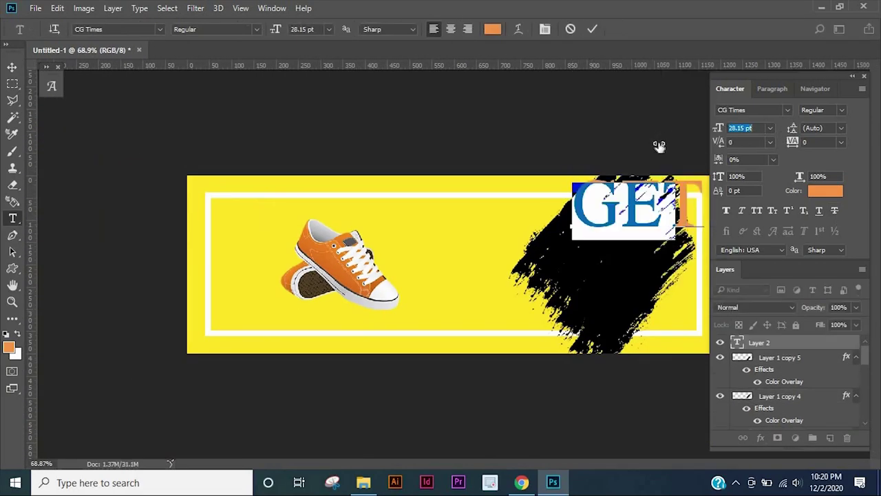
{"action": "key", "text": "ctrl+Return"}
{"action": "key", "text": "v"}
{"action": "scroll", "coordinate": [368, 234], "scroll_direction": "up", "scroll_amount": 3}
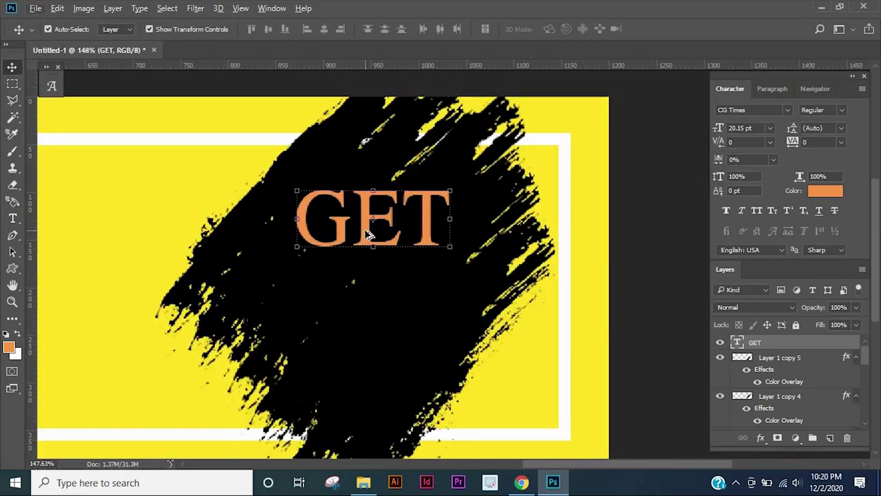
{"action": "scroll", "coordinate": [360, 207], "scroll_direction": "down", "scroll_amount": 1}
{"action": "key", "text": "t"}
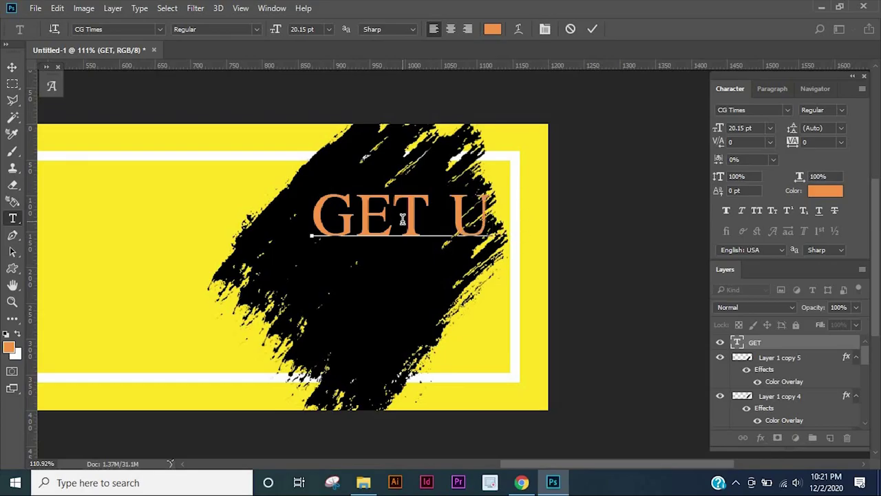
{"action": "key", "text": "ctrl+Return"}
{"action": "scroll", "coordinate": [403, 219], "scroll_direction": "down", "scroll_amount": 1}
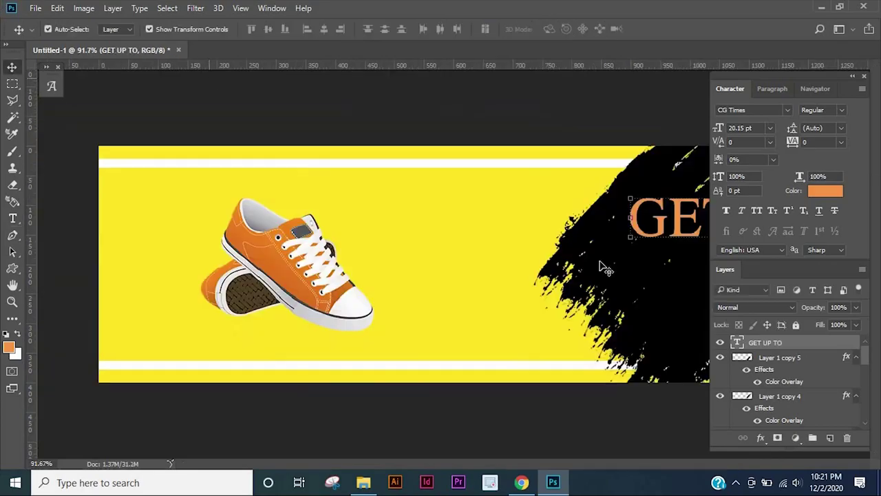
{"action": "scroll", "coordinate": [403, 218], "scroll_direction": "up", "scroll_amount": 3}
Step: Reposition and rescale the heading, then duplicate it just below for rewording
{"action": "mouse_move", "coordinate": [635, 251]}
{"action": "left_mouse_down"}
{"action": "mouse_move", "coordinate": [556, 260]}
{"action": "mouse_move", "coordinate": [409, 217]}
{"action": "left_mouse_up"}
{"action": "left_click_drag", "start_coordinate": [94, 170], "coordinate": [130, 177]}
{"action": "key", "text": "Return"}
{"action": "left_click_drag", "start_coordinate": [332, 202], "coordinate": [326, 267]}
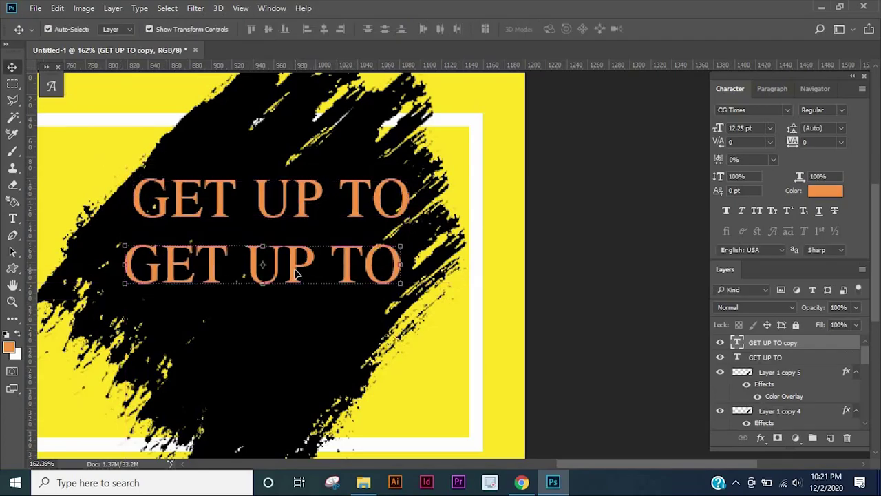
{"action": "double_click", "coordinate": [276, 265]}
Step: Retype the copy as '30%' and split off a separate '%' text layer beside it
{"action": "type", "text": "30%"}
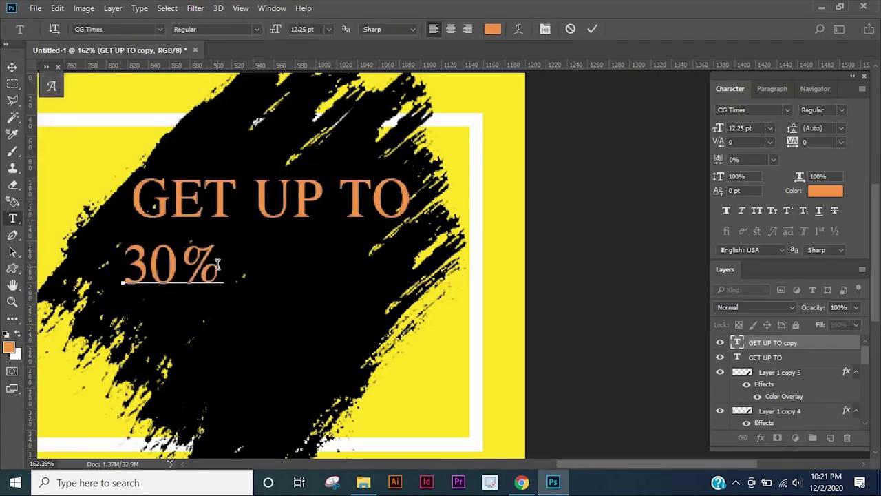
{"action": "left_click", "coordinate": [12, 67]}
{"action": "scroll", "coordinate": [199, 234], "scroll_direction": "up", "scroll_amount": 3}
{"action": "left_click_drag", "start_coordinate": [164, 252], "coordinate": [262, 252]}
{"action": "double_click", "coordinate": [229, 237]}
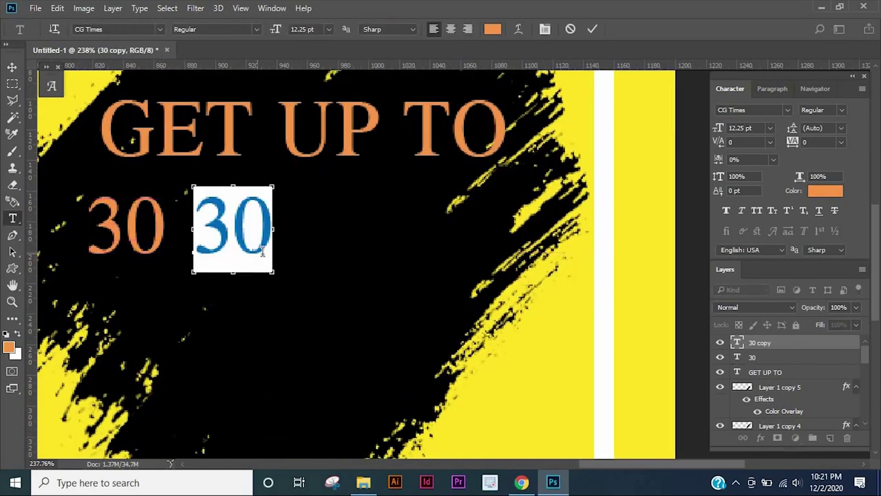
{"action": "type", "text": "%"}
{"action": "left_click", "coordinate": [12, 66]}
{"action": "scroll", "coordinate": [332, 213], "scroll_direction": "down", "scroll_amount": 2}
Step: Resize the % sign and position it small beside the 30
{"action": "key", "text": "ctrl+t"}
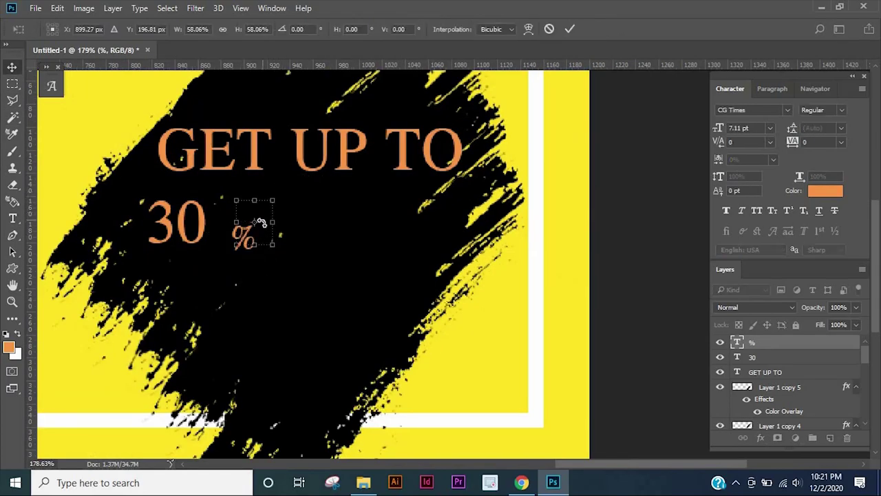
{"action": "scroll", "coordinate": [262, 220], "scroll_direction": "up", "scroll_amount": 3}
{"action": "left_click_drag", "start_coordinate": [237, 265], "coordinate": [206, 246]}
{"action": "scroll", "coordinate": [207, 227], "scroll_direction": "down", "scroll_amount": 5}
{"action": "left_click_drag", "start_coordinate": [309, 222], "coordinate": [312, 220]}
{"action": "scroll", "coordinate": [360, 300], "scroll_direction": "up", "scroll_amount": 1}
{"action": "key", "text": "Return"}
{"action": "scroll", "coordinate": [360, 289], "scroll_direction": "up", "scroll_amount": 1}
{"action": "left_click_drag", "start_coordinate": [358, 261], "coordinate": [330, 261]}
{"action": "key", "text": "ctrl+t"}
{"action": "left_click_drag", "start_coordinate": [363, 206], "coordinate": [307, 279]}
{"action": "key", "text": "Return"}
{"action": "scroll", "coordinate": [262, 248], "scroll_direction": "down", "scroll_amount": 3}
{"action": "scroll", "coordinate": [215, 242], "scroll_direction": "up", "scroll_amount": 4}
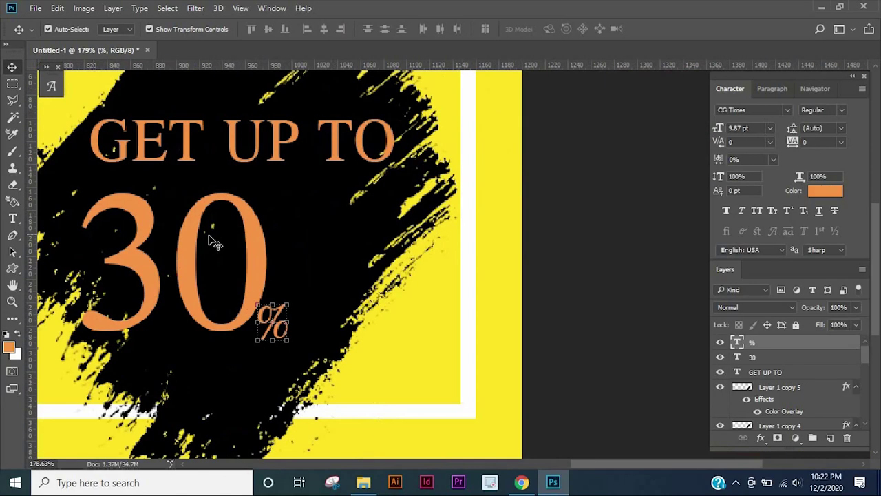
Step: Nudge the 30% figure upward and scale it up proportionally
{"action": "left_click", "coordinate": [249, 247], "text": "shift"}
{"action": "left_click_drag", "start_coordinate": [249, 246], "coordinate": [254, 196]}
{"action": "scroll", "coordinate": [177, 350], "scroll_direction": "down", "scroll_amount": 2}
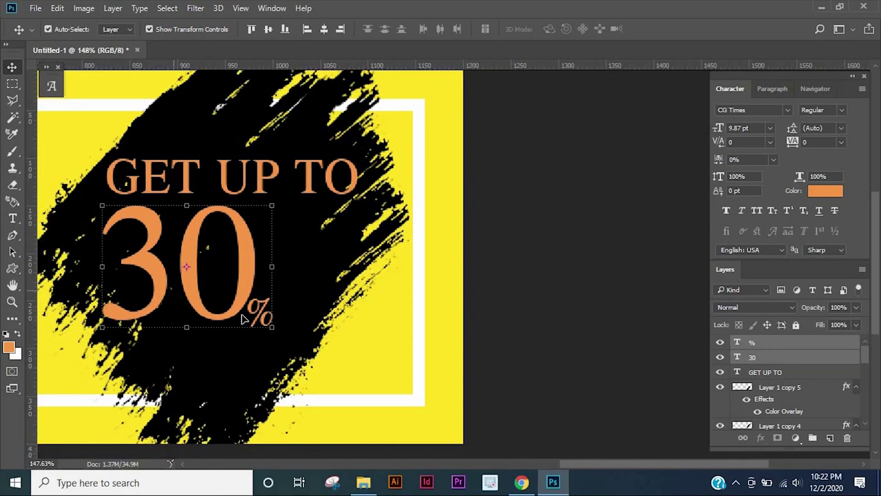
{"action": "key", "text": "ctrl+t"}
{"action": "mouse_move", "coordinate": [340, 344]}
{"action": "left_mouse_down"}
{"action": "mouse_move", "coordinate": [372, 375]}
{"action": "mouse_move", "coordinate": [261, 297]}
{"action": "left_mouse_up"}
{"action": "key", "text": "Return"}
{"action": "key", "text": "Return"}
{"action": "left_click", "coordinate": [203, 172]}
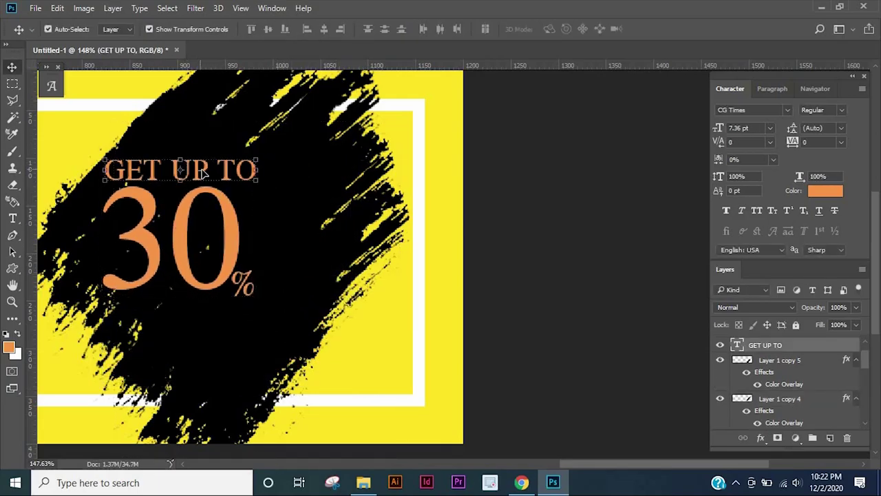
Step: Duplicate the GET UP TO line, retype it as 'OFF' and place it beside the %
{"action": "left_click_drag", "start_coordinate": [209, 268], "coordinate": [209, 413]}
{"action": "double_click", "coordinate": [209, 320]}
{"action": "type", "text": "OFF"}
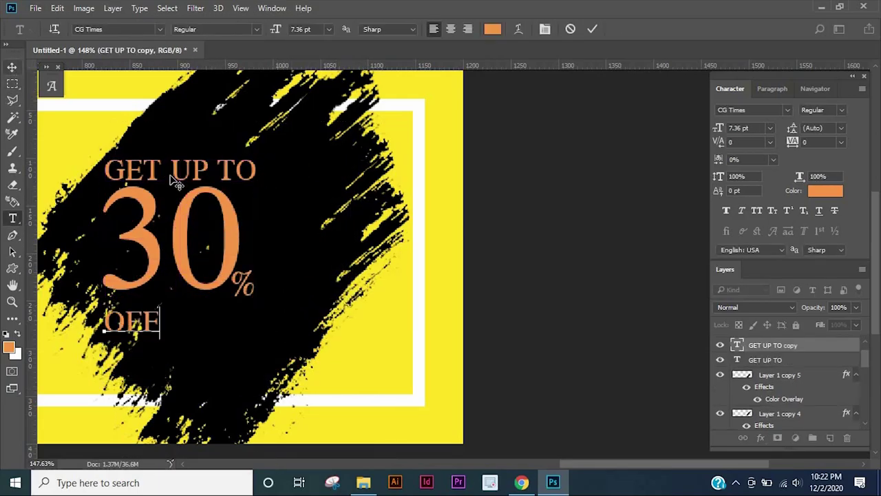
{"action": "key", "text": "ctrl+Return"}
{"action": "left_click_drag", "start_coordinate": [158, 320], "coordinate": [304, 286]}
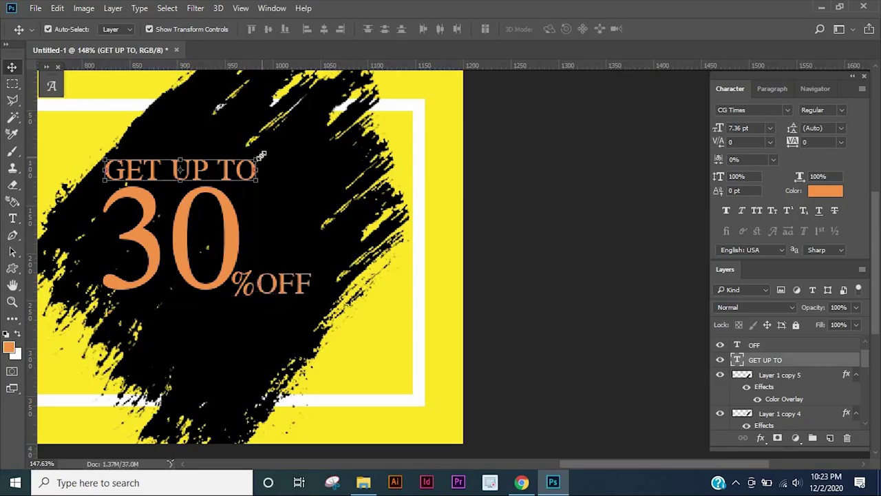
Step: Set the 30 figure in Helvetica Bold
{"action": "left_click", "coordinate": [178, 234], "text": "shift"}
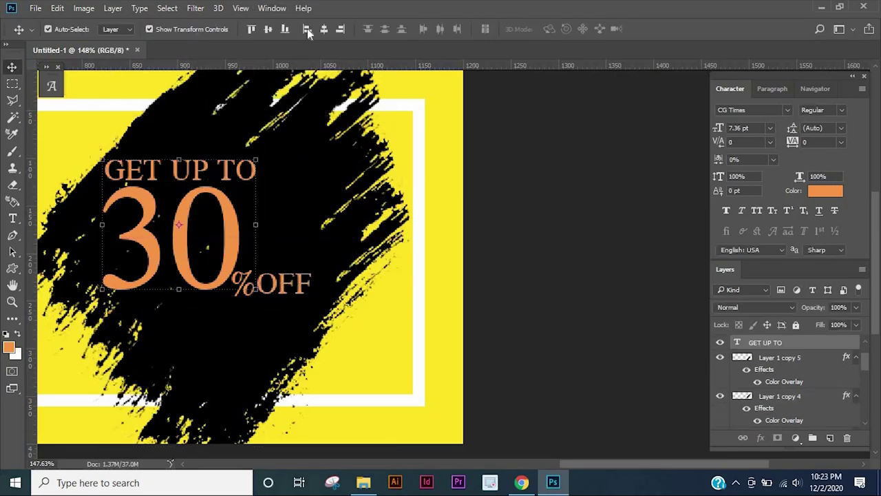
{"action": "double_click", "coordinate": [149, 208]}
{"action": "type", "text": "hel"}
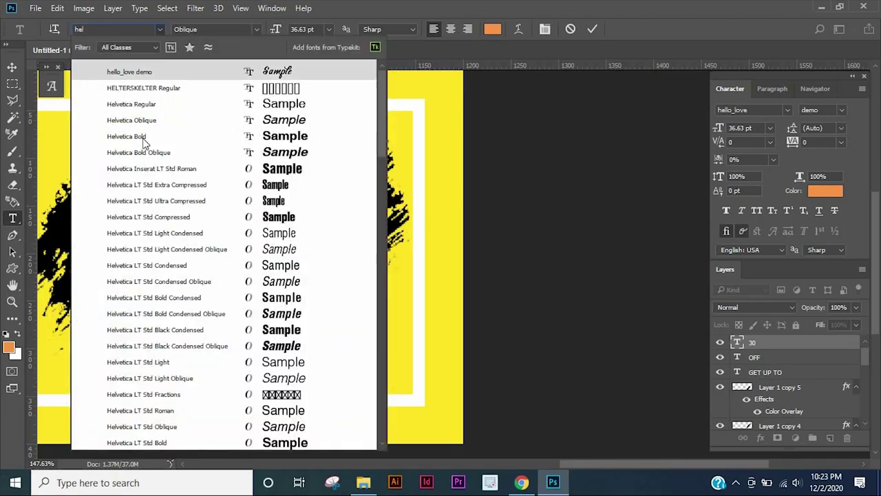
{"action": "left_click", "coordinate": [147, 135]}
{"action": "key", "text": "ctrl+Return"}
{"action": "scroll", "coordinate": [253, 289], "scroll_direction": "up", "scroll_amount": 2}
{"action": "left_click", "coordinate": [307, 282], "text": "shift"}
Step: Add a new empty layer directly above the yellow background layer
{"action": "scroll", "coordinate": [308, 282], "scroll_direction": "down", "scroll_amount": 3}
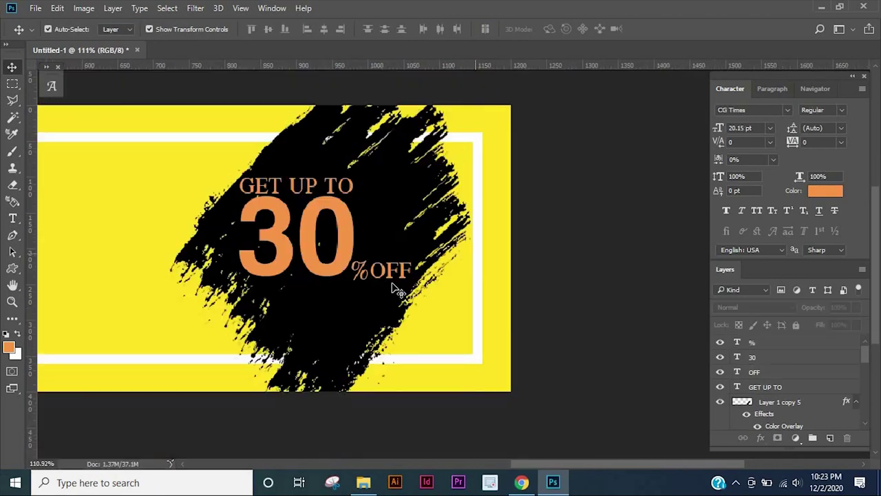
{"action": "scroll", "coordinate": [393, 356], "scroll_direction": "down", "scroll_amount": 2}
{"action": "left_click", "coordinate": [355, 267]}
{"action": "key", "text": "ctrl+plus"}
{"action": "left_click", "coordinate": [790, 409]}
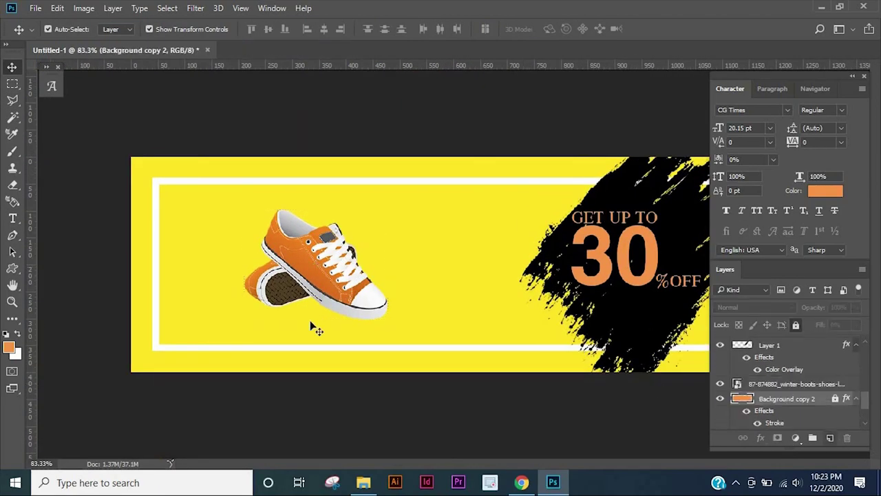
{"action": "key", "text": "ctrl+shift+alt+n"}
{"action": "scroll", "coordinate": [314, 326], "scroll_direction": "down", "scroll_amount": 2}
Step: Paint a soft black spot under the sneaker with the Brush tool
{"action": "right_click", "coordinate": [12, 268]}
{"action": "left_click", "coordinate": [62, 295]}
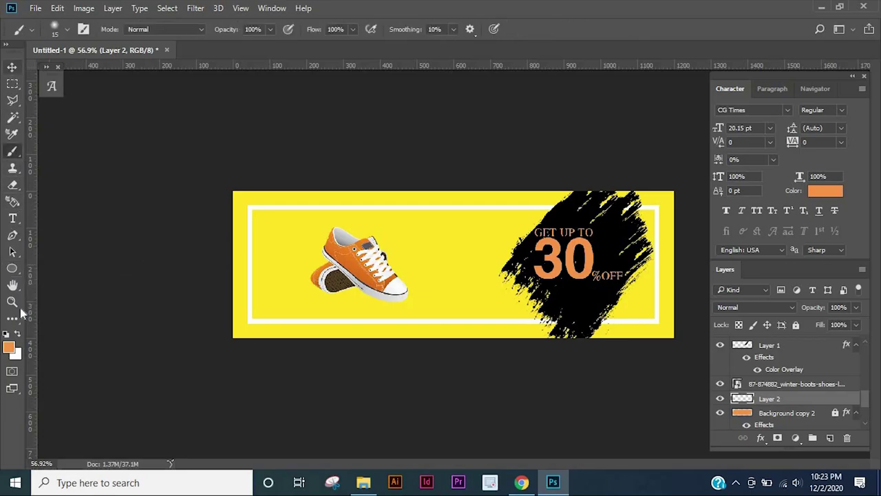
{"action": "left_click", "coordinate": [8, 348]}
{"action": "left_click", "coordinate": [399, 303]}
{"action": "left_click", "coordinate": [691, 131]}
{"action": "left_click", "coordinate": [385, 264]}
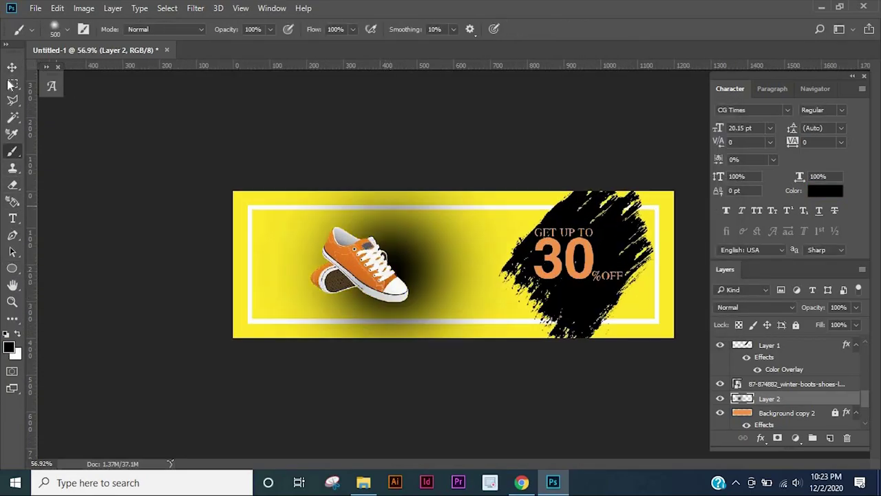
Step: Squash and skew the black spot into a wide, slanted shadow shape
{"action": "key", "text": "ctrl+t"}
{"action": "mouse_move", "coordinate": [546, 177]}
{"action": "left_mouse_down"}
{"action": "mouse_move", "coordinate": [440, 261]}
{"action": "mouse_move", "coordinate": [254, 256]}
{"action": "left_mouse_up"}
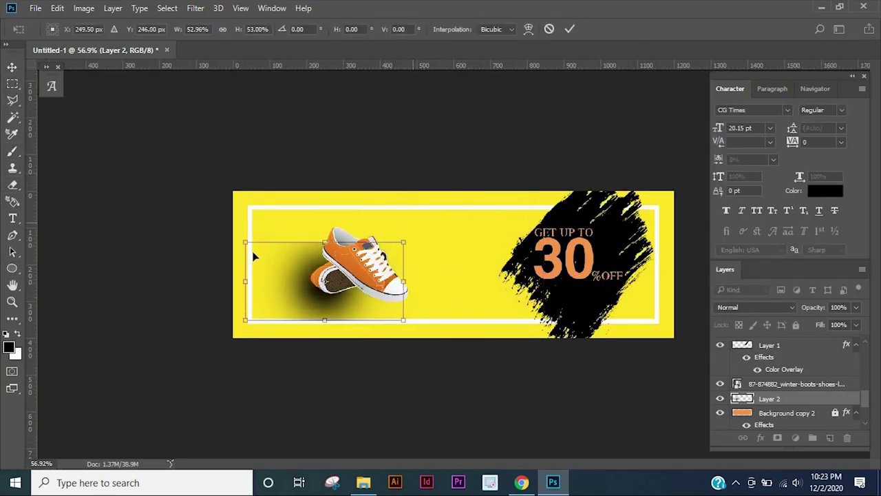
{"action": "mouse_move", "coordinate": [406, 241]}
{"action": "left_mouse_down"}
{"action": "mouse_move", "coordinate": [302, 276]}
{"action": "mouse_move", "coordinate": [669, 177]}
{"action": "mouse_move", "coordinate": [708, 197]}
{"action": "left_mouse_up"}
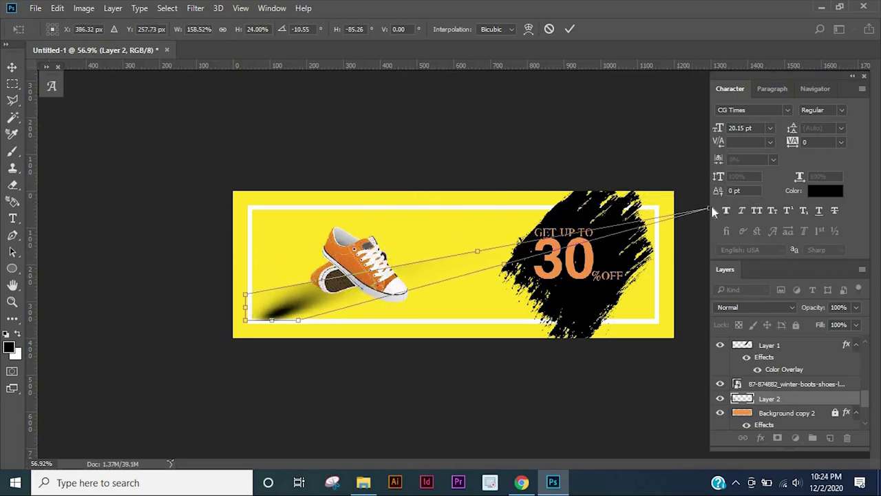
{"action": "key", "text": "Return"}
{"action": "left_click_drag", "start_coordinate": [230, 281], "coordinate": [361, 289]}
{"action": "key", "text": "Delete"}
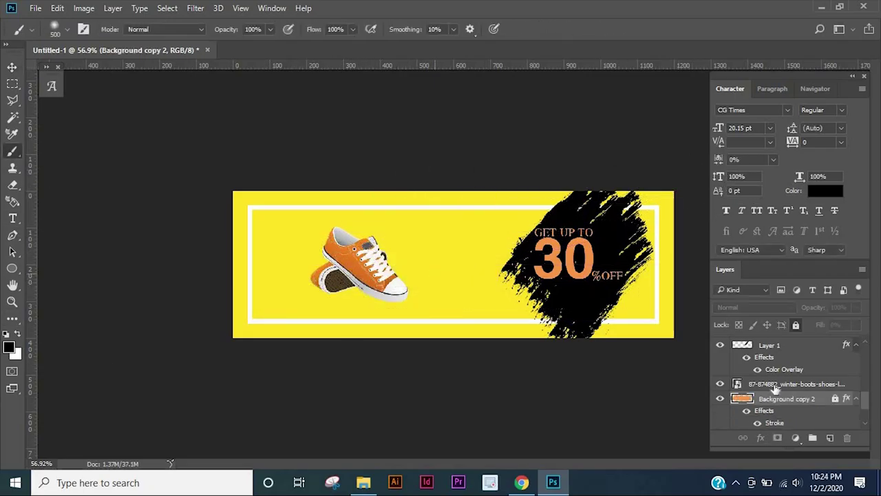
Step: Rework the shadow's shape beneath the sneaker and apply the final transform
{"action": "left_click", "coordinate": [413, 245]}
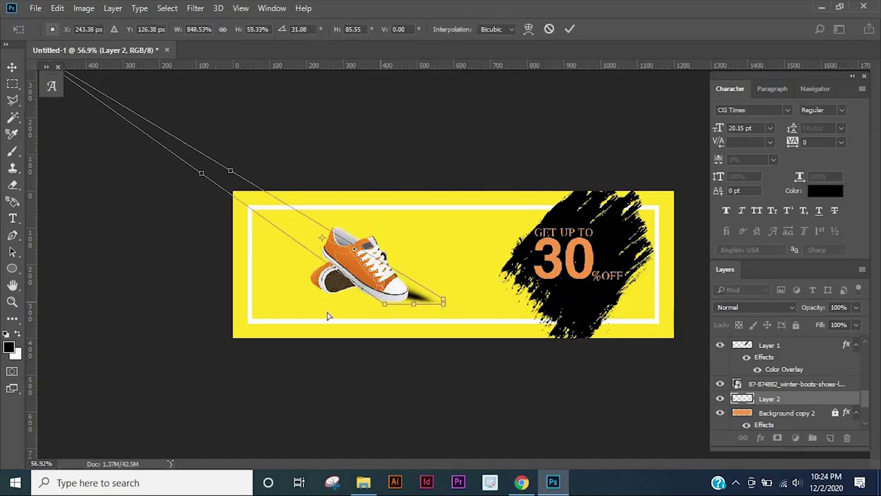
{"action": "scroll", "coordinate": [319, 218], "scroll_direction": "up", "scroll_amount": 2}
{"action": "key", "text": "Return"}
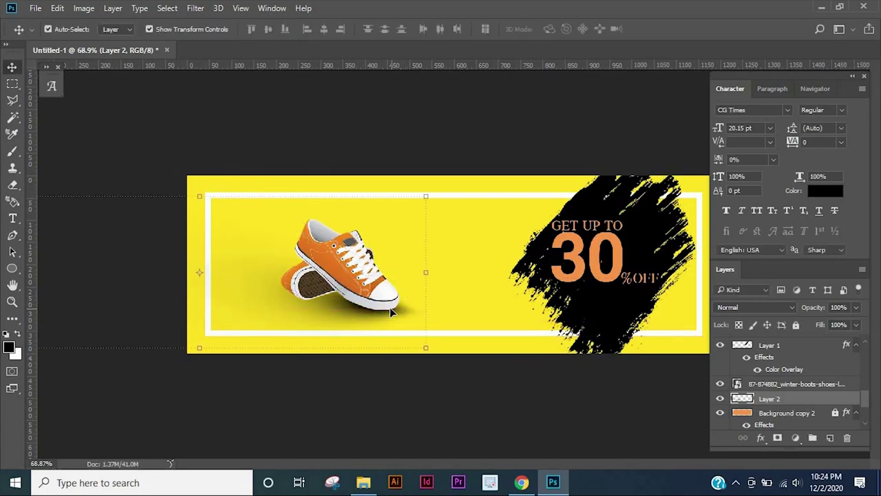
{"action": "scroll", "coordinate": [313, 339], "scroll_direction": "up", "scroll_amount": 3}
{"action": "scroll", "coordinate": [314, 340], "scroll_direction": "down", "scroll_amount": 4}
{"action": "scroll", "coordinate": [327, 399], "scroll_direction": "up", "scroll_amount": 1}
{"action": "scroll", "coordinate": [360, 340], "scroll_direction": "down", "scroll_amount": 2}
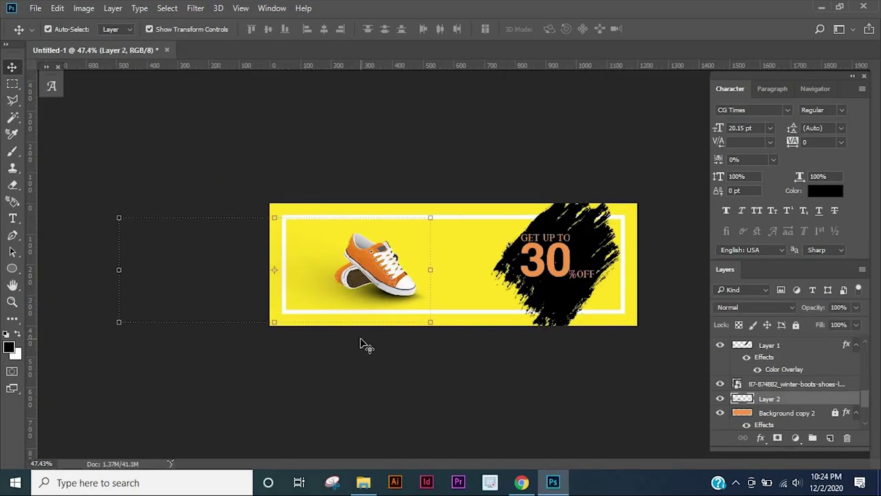
{"action": "scroll", "coordinate": [360, 344], "scroll_direction": "up", "scroll_amount": 1}
{"action": "scroll", "coordinate": [342, 324], "scroll_direction": "up", "scroll_amount": 1}
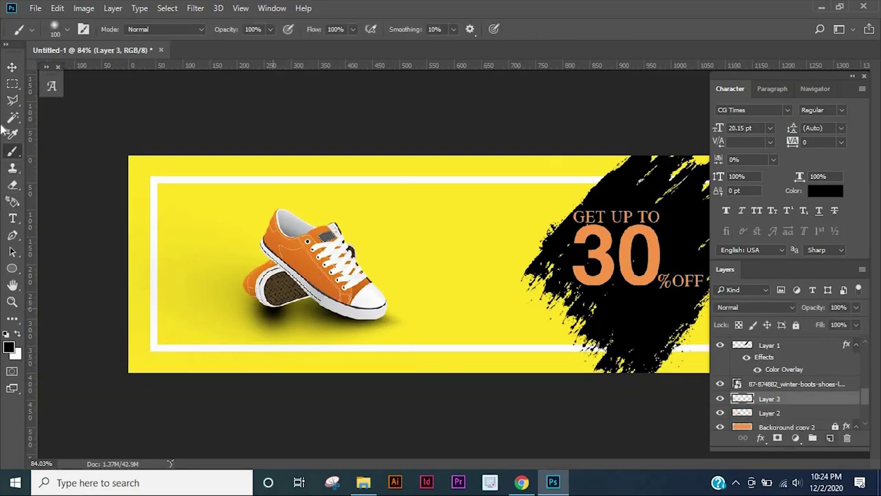
Step: Scale the Layer 3 shadow down to a small patch under the sneaker's sole
{"action": "key", "text": "ctrl+t"}
{"action": "scroll", "coordinate": [226, 263], "scroll_direction": "down", "scroll_amount": 2}
{"action": "left_click_drag", "start_coordinate": [300, 263], "coordinate": [3, 5]}
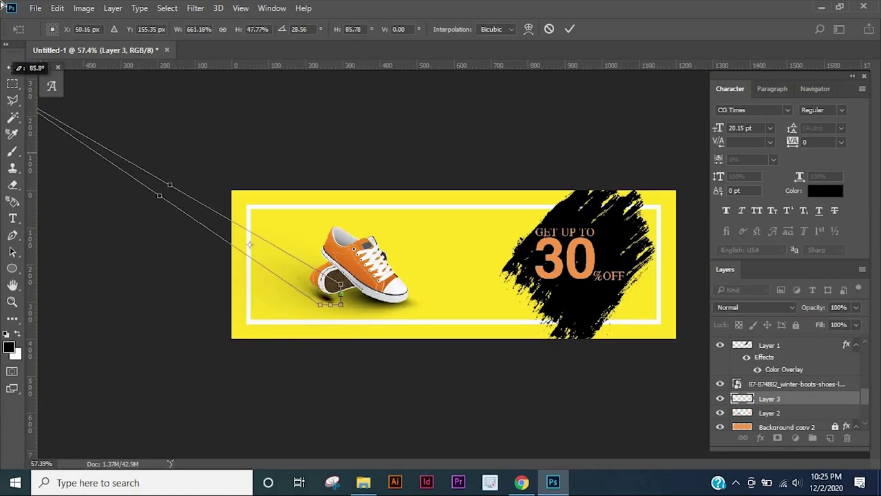
{"action": "left_click_drag", "start_coordinate": [338, 286], "coordinate": [332, 288]}
{"action": "key", "text": "Escape"}
{"action": "scroll", "coordinate": [121, 199], "scroll_direction": "down", "scroll_amount": 1}
{"action": "mouse_move", "coordinate": [147, 206]}
{"action": "left_mouse_down"}
{"action": "mouse_move", "coordinate": [370, 301]}
{"action": "mouse_move", "coordinate": [272, 319]}
{"action": "mouse_move", "coordinate": [309, 338]}
{"action": "left_mouse_up"}
{"action": "scroll", "coordinate": [358, 282], "scroll_direction": "up", "scroll_amount": 2}
{"action": "key", "text": "Return"}
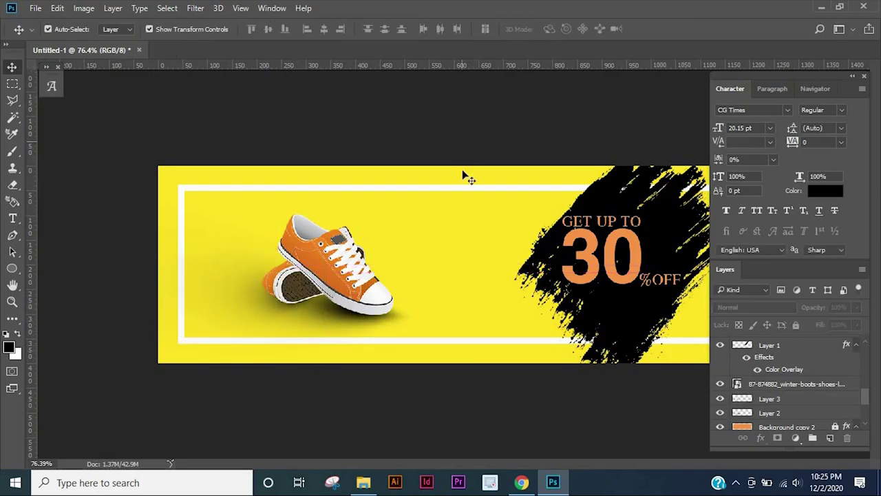
{"action": "scroll", "coordinate": [463, 174], "scroll_direction": "down", "scroll_amount": 1}
{"action": "scroll", "coordinate": [292, 350], "scroll_direction": "down", "scroll_amount": 2}
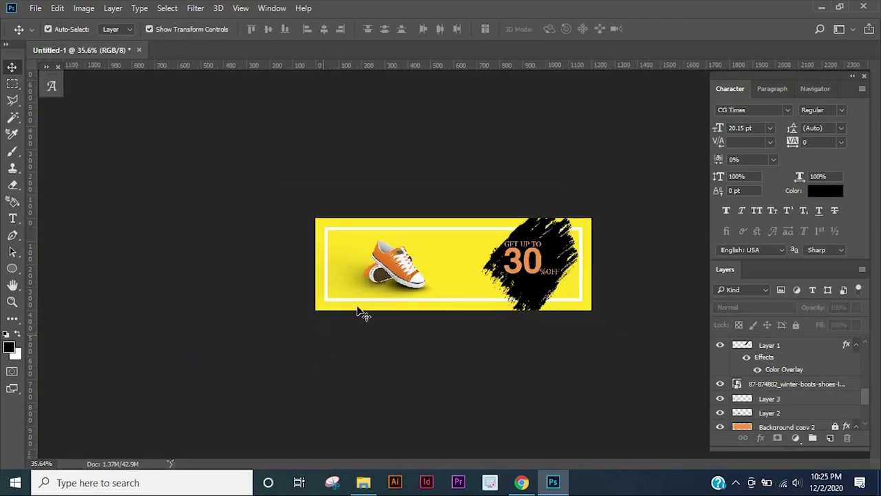
Step: Select the brush patch and its text and nudge them slightly right
{"action": "left_click_drag", "start_coordinate": [482, 210], "coordinate": [599, 313]}
{"action": "left_click_drag", "start_coordinate": [553, 272], "coordinate": [561, 272]}
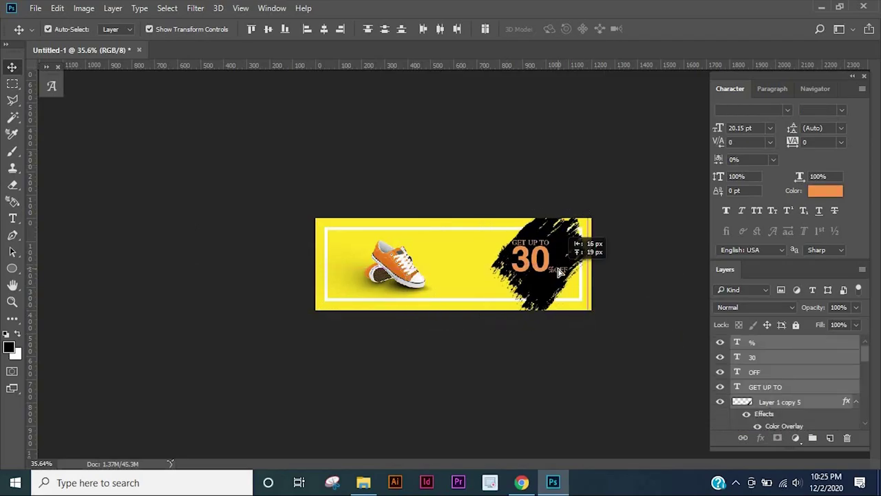
{"action": "scroll", "coordinate": [570, 372], "scroll_direction": "up", "scroll_amount": 2}
{"action": "scroll", "coordinate": [857, 365], "scroll_direction": "down", "scroll_amount": 2}
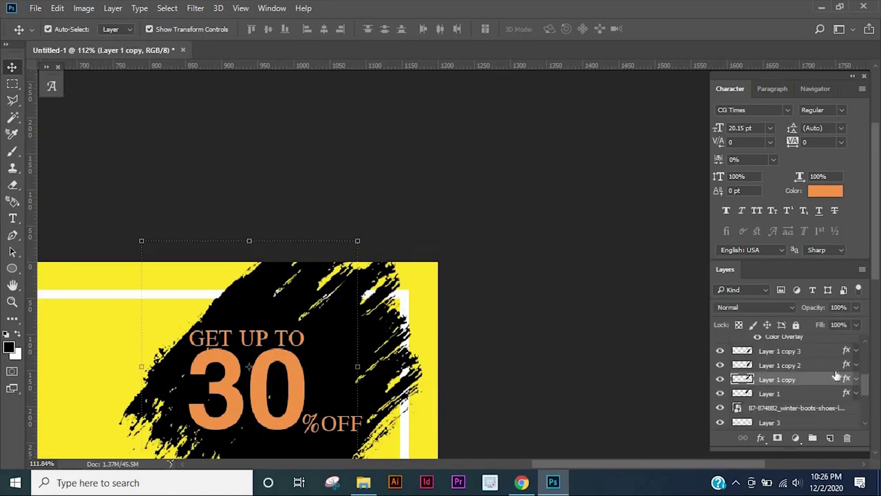
{"action": "scroll", "coordinate": [836, 375], "scroll_direction": "up", "scroll_amount": 1}
{"action": "scroll", "coordinate": [857, 364], "scroll_direction": "up", "scroll_amount": 2}
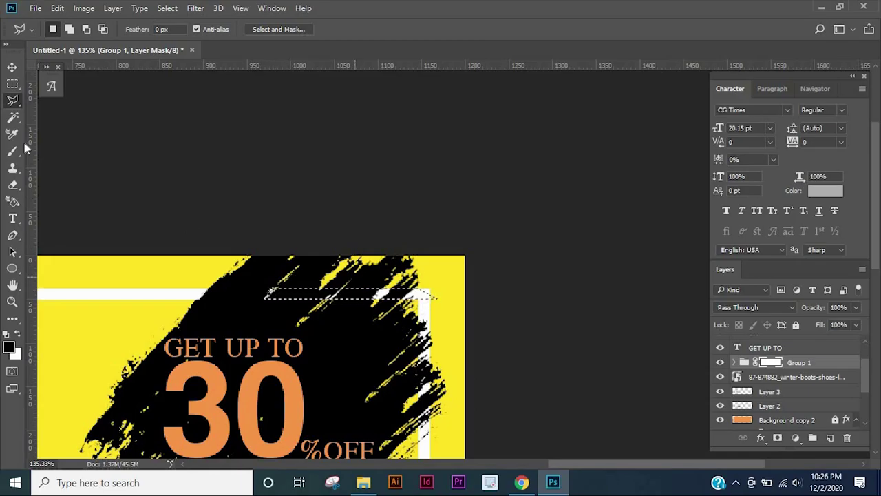
Step: Pan across the banner toward the patch, then fit the whole banner in view
{"action": "key", "text": "v"}
{"action": "left_click_drag", "start_coordinate": [364, 413], "coordinate": [404, 248]}
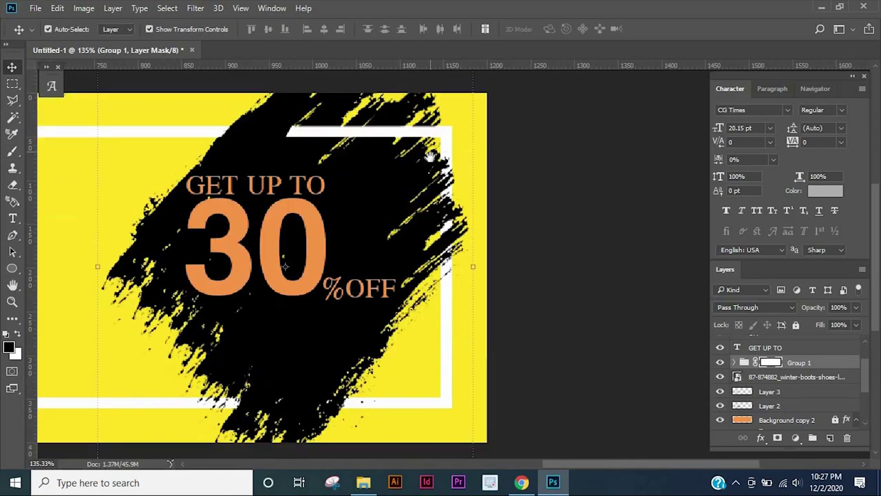
{"action": "mouse_move", "coordinate": [58, 355]}
{"action": "left_mouse_down"}
{"action": "mouse_move", "coordinate": [450, 338]}
{"action": "mouse_move", "coordinate": [478, 273]}
{"action": "mouse_move", "coordinate": [275, 193]}
{"action": "left_mouse_up"}
{"action": "scroll", "coordinate": [544, 315], "scroll_direction": "up", "scroll_amount": 2}
{"action": "key", "text": "l"}
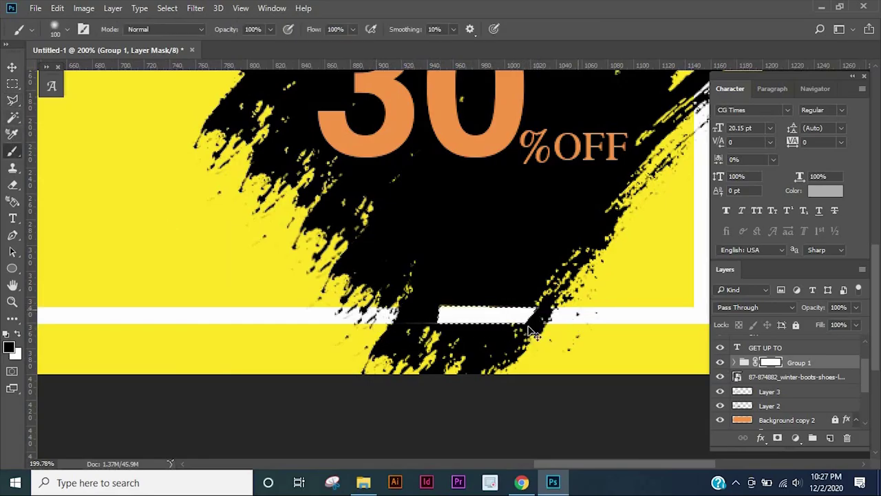
{"action": "scroll", "coordinate": [577, 326], "scroll_direction": "up", "scroll_amount": 2}
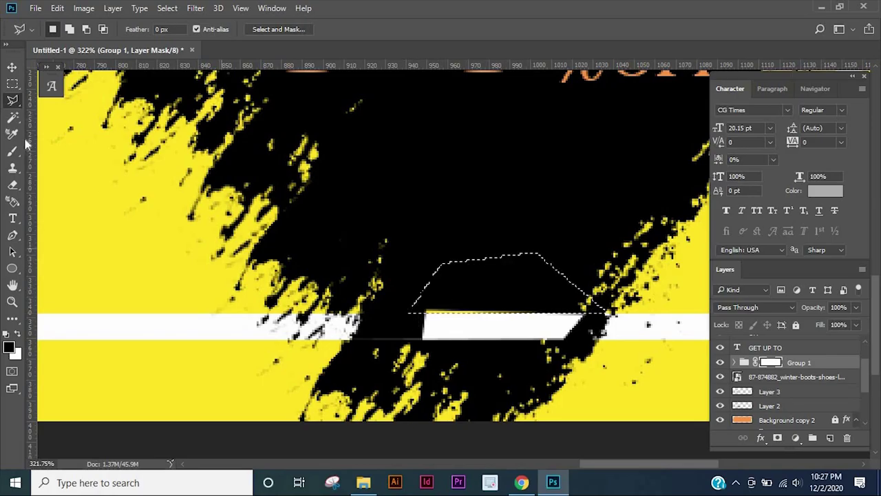
{"action": "key", "text": "ctrl+0"}
Step: With the Move tool, select a brush stroke piece, then the sneaker layer
{"action": "key", "text": "v"}
{"action": "scroll", "coordinate": [540, 315], "scroll_direction": "up", "scroll_amount": 3}
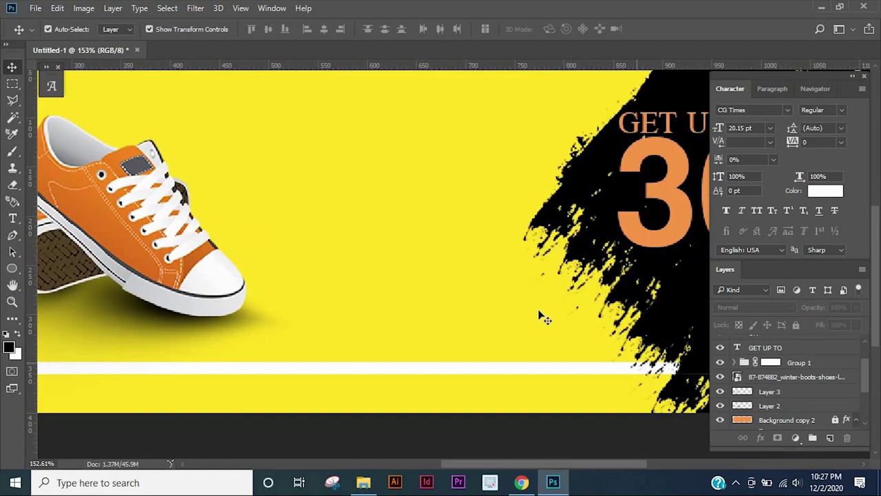
{"action": "left_click", "coordinate": [540, 315]}
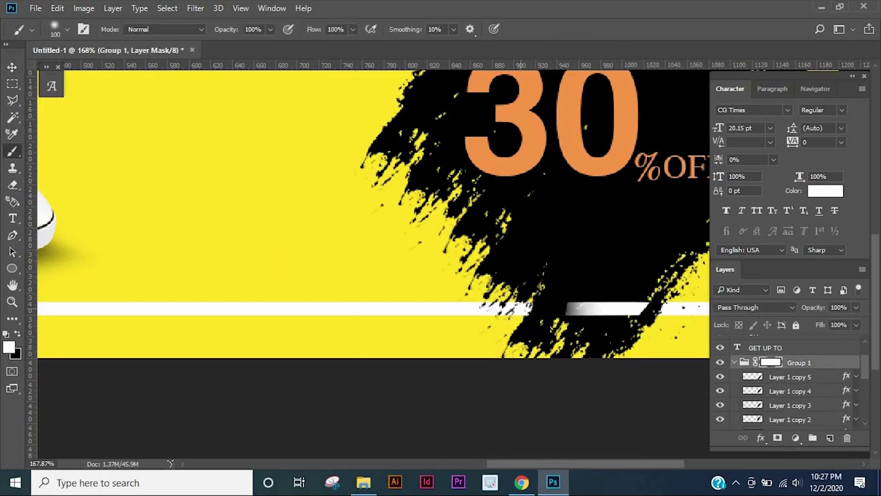
{"action": "key", "text": "v"}
{"action": "key", "text": "ctrl+0"}
{"action": "scroll", "coordinate": [507, 252], "scroll_direction": "up", "scroll_amount": 2}
{"action": "scroll", "coordinate": [508, 252], "scroll_direction": "up", "scroll_amount": 2}
{"action": "left_click", "coordinate": [508, 252]}
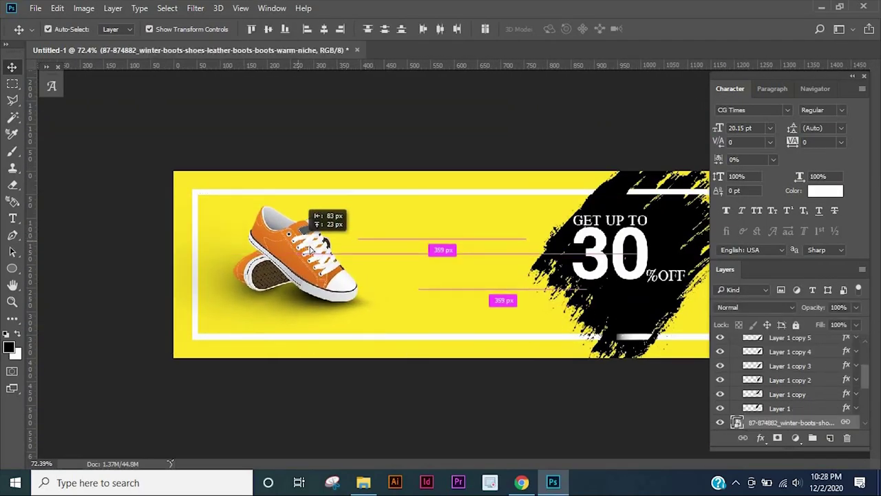
Step: Shift the sneaker left and place a 1200/- price text beside it
{"action": "left_click_drag", "start_coordinate": [369, 241], "coordinate": [343, 241]}
{"action": "scroll", "coordinate": [355, 268], "scroll_direction": "up", "scroll_amount": 3}
{"action": "scroll", "coordinate": [355, 268], "scroll_direction": "down", "scroll_amount": 4}
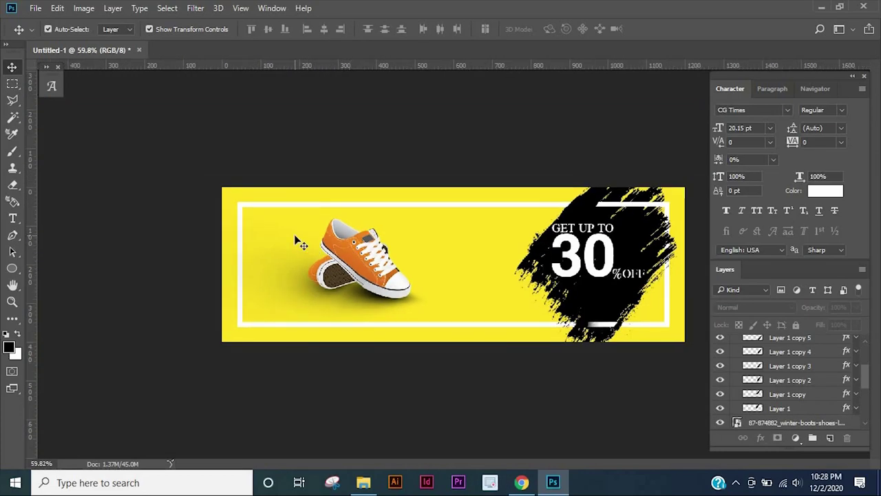
{"action": "left_click", "coordinate": [443, 296]}
{"action": "type", "text": "1200/-"}
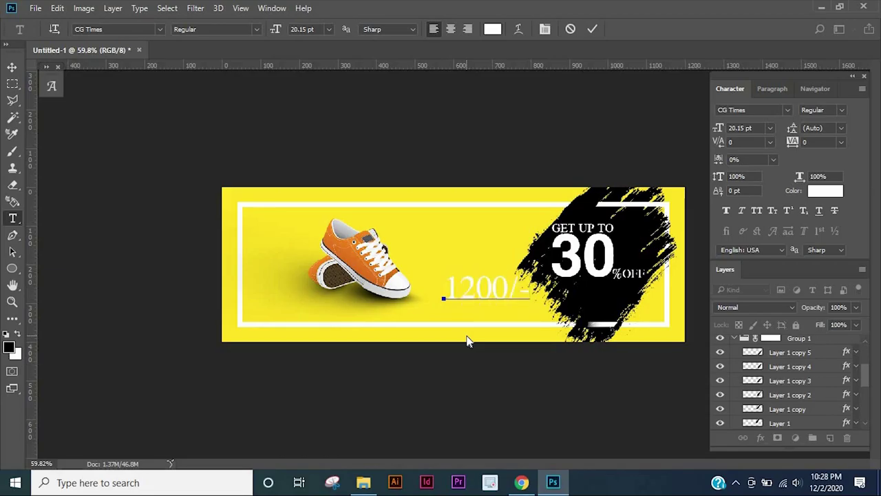
{"action": "type", "text": "00/-"}
{"action": "key", "text": "ctrl+Return"}
{"action": "key", "text": "v"}
{"action": "scroll", "coordinate": [504, 310], "scroll_direction": "up", "scroll_amount": 3}
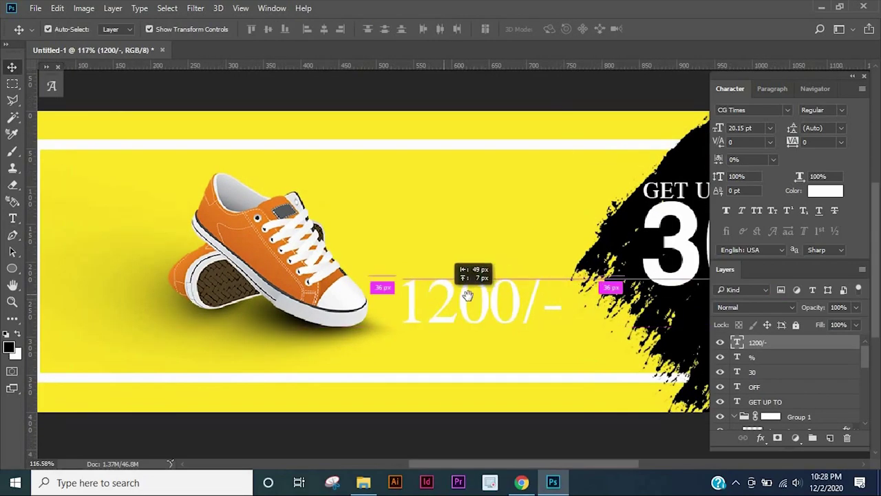
{"action": "key", "text": "ctrl+t"}
{"action": "key", "text": "Return"}
{"action": "scroll", "coordinate": [482, 289], "scroll_direction": "up", "scroll_amount": 1}
{"action": "left_click_drag", "start_coordinate": [496, 267], "coordinate": [506, 267]}
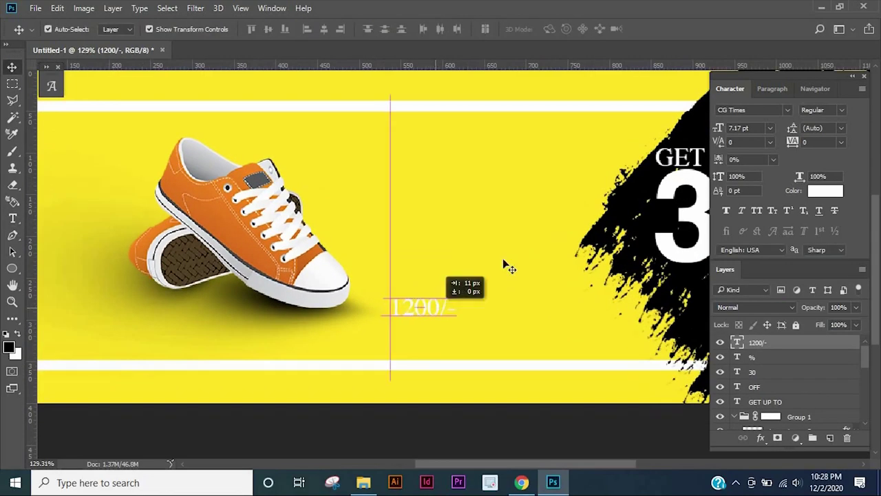
Step: Enlarge the price, add a larger duplicate below, and prefix the copy with 'Rs.'
{"action": "left_click", "coordinate": [442, 301]}
{"action": "left_click_drag", "start_coordinate": [449, 297], "coordinate": [486, 287]}
{"action": "key", "text": "Return"}
{"action": "key", "text": "ctrl+j"}
{"action": "key", "text": "shift+Down"}
{"action": "key", "text": "shift+Down"}
{"action": "key", "text": "shift+Down"}
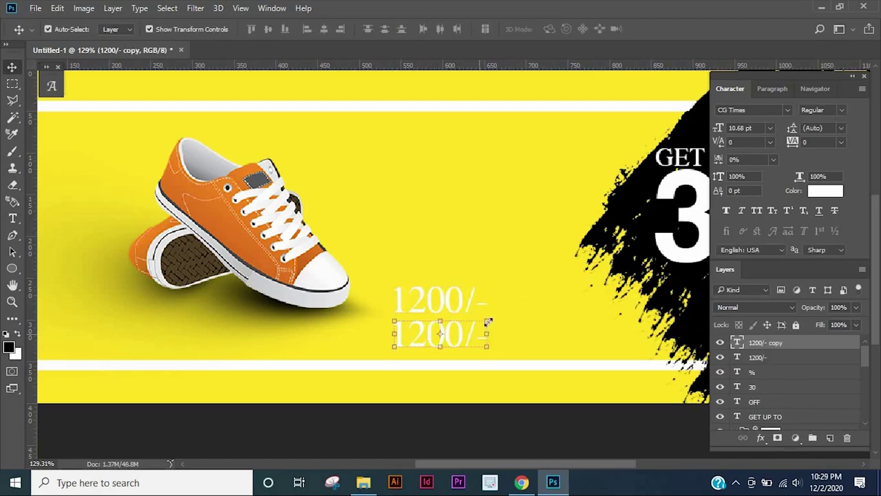
{"action": "left_click_drag", "start_coordinate": [487, 347], "coordinate": [578, 401]}
{"action": "key", "text": "Return"}
{"action": "type", "text": "t"}
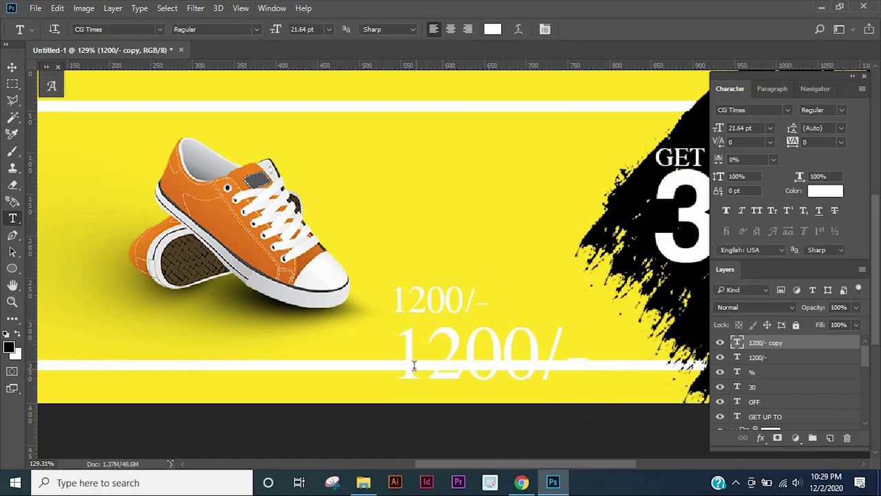
{"action": "type", "text": "Rs."}
{"action": "left_click", "coordinate": [317, 282]}
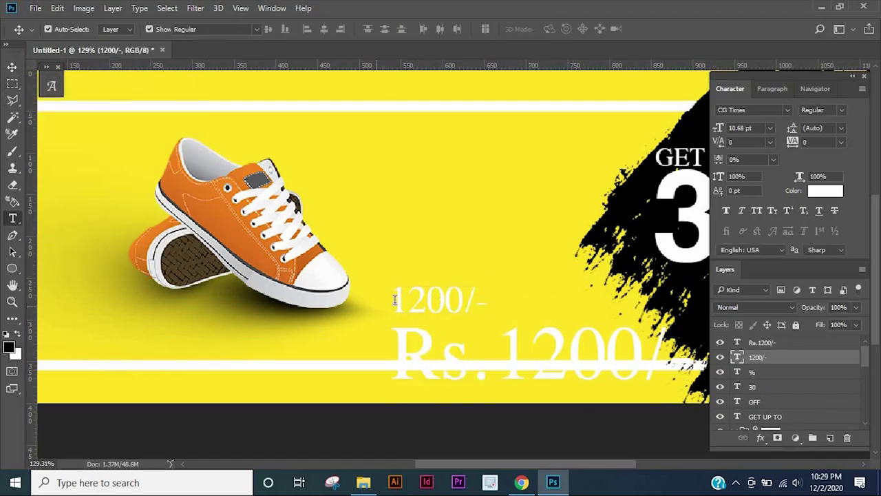
Step: Strike through the small Rs.1200/- price and change the large price to Rs.840/-
{"action": "left_click", "coordinate": [400, 300]}
{"action": "key", "text": "ctrl+a"}
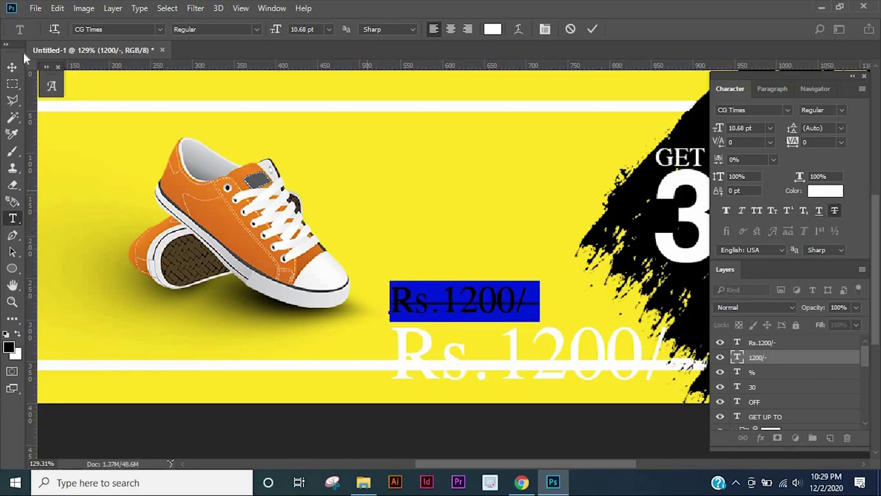
{"action": "left_click", "coordinate": [12, 67]}
{"action": "double_click", "coordinate": [495, 355]}
{"action": "left_click_drag", "start_coordinate": [496, 354], "coordinate": [699, 363]}
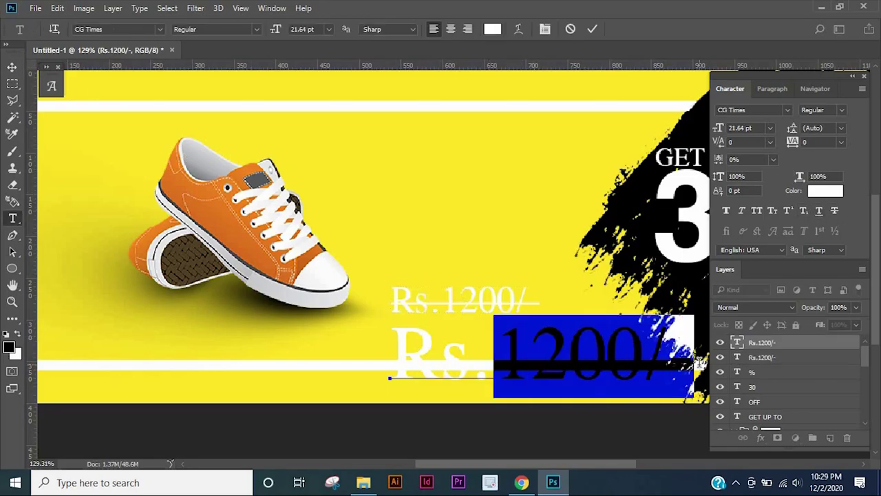
{"action": "scroll", "coordinate": [612, 333], "scroll_direction": "down", "scroll_amount": 2}
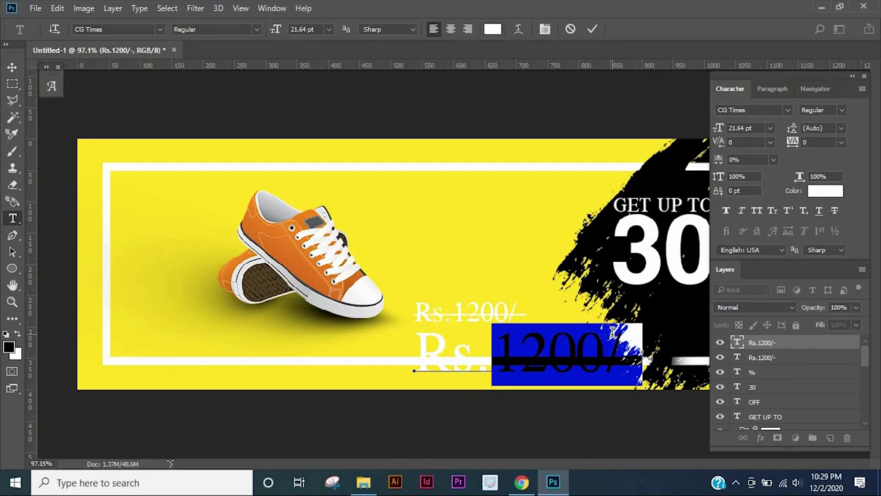
{"action": "type", "text": "840"}
{"action": "left_click", "coordinate": [12, 67]}
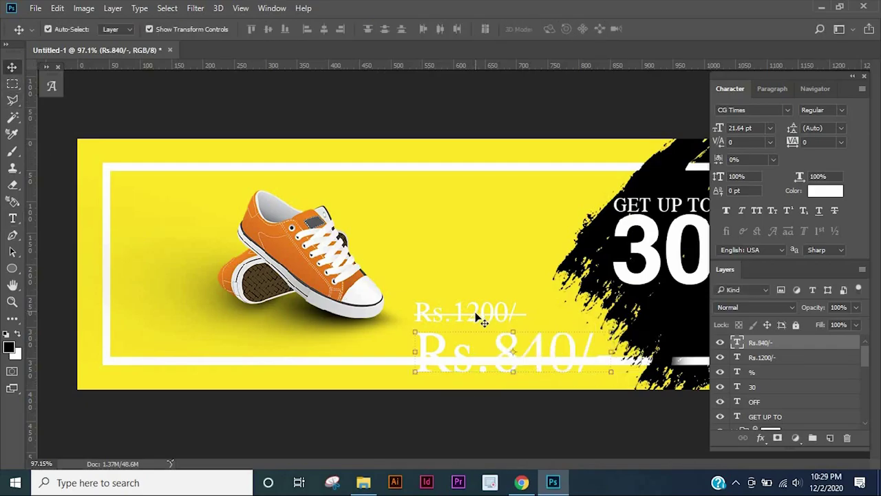
Step: Scale both price layers down together to about 56%
{"action": "left_click", "coordinate": [475, 313], "text": "shift"}
{"action": "key", "text": "ctrl+t"}
{"action": "left_click_drag", "start_coordinate": [614, 372], "coordinate": [534, 342]}
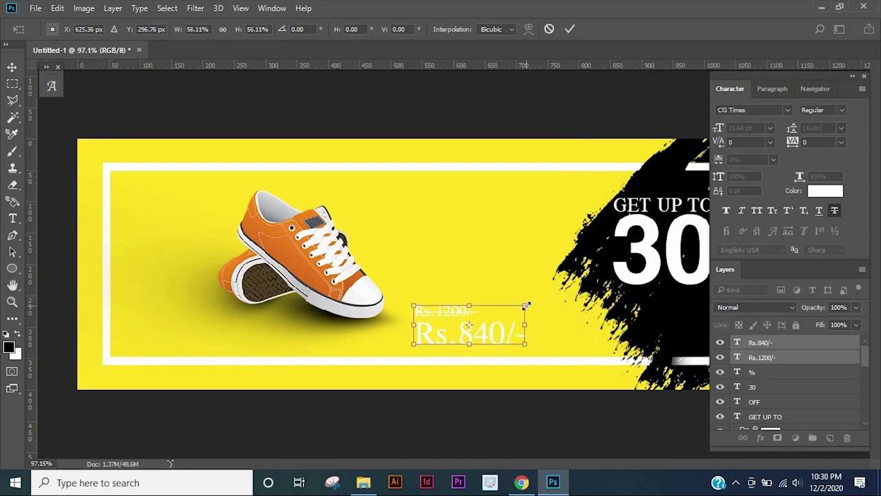
Step: Colour Rs.840/- orange and the struck-through Rs.1200/- pure red (#ff0000)
{"action": "key", "text": "Return"}
{"action": "scroll", "coordinate": [473, 324], "scroll_direction": "up", "scroll_amount": 3}
{"action": "left_click", "coordinate": [825, 191]}
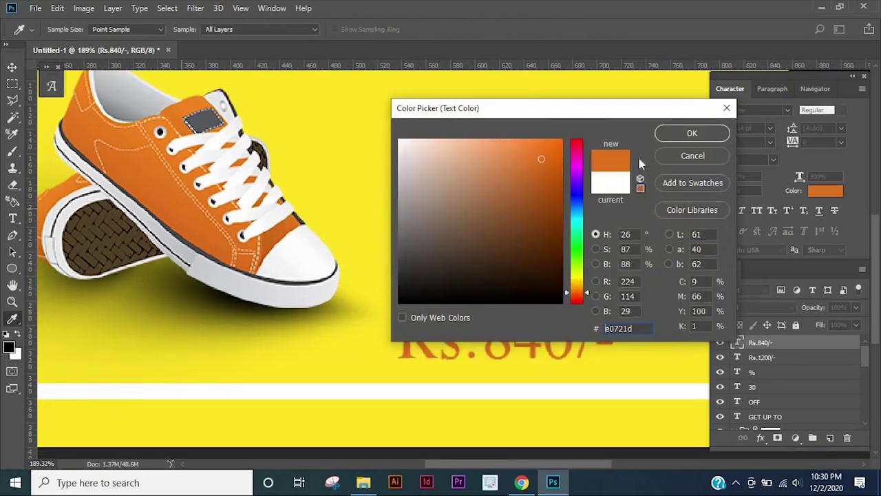
{"action": "left_click", "coordinate": [692, 133]}
{"action": "scroll", "coordinate": [637, 153], "scroll_direction": "down", "scroll_amount": 3}
{"action": "left_click", "coordinate": [433, 310]}
{"action": "scroll", "coordinate": [433, 311], "scroll_direction": "up", "scroll_amount": 3}
{"action": "left_click", "coordinate": [825, 191]}
{"action": "left_click", "coordinate": [564, 141]}
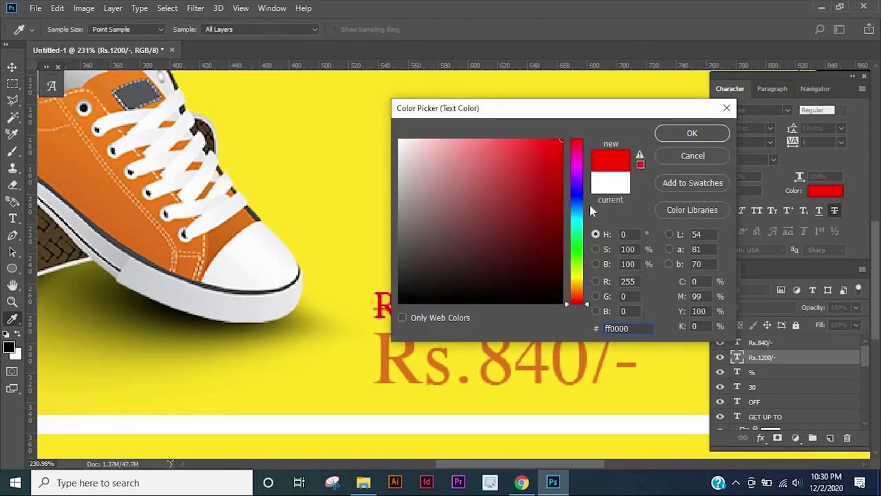
{"action": "left_click", "coordinate": [692, 133]}
{"action": "scroll", "coordinate": [437, 346], "scroll_direction": "down", "scroll_amount": 3}
Step: Move both prices to the banner's lower left and shrink them to about 70%
{"action": "scroll", "coordinate": [629, 264], "scroll_direction": "up", "scroll_amount": 3}
{"action": "left_click_drag", "start_coordinate": [658, 290], "coordinate": [221, 307]}
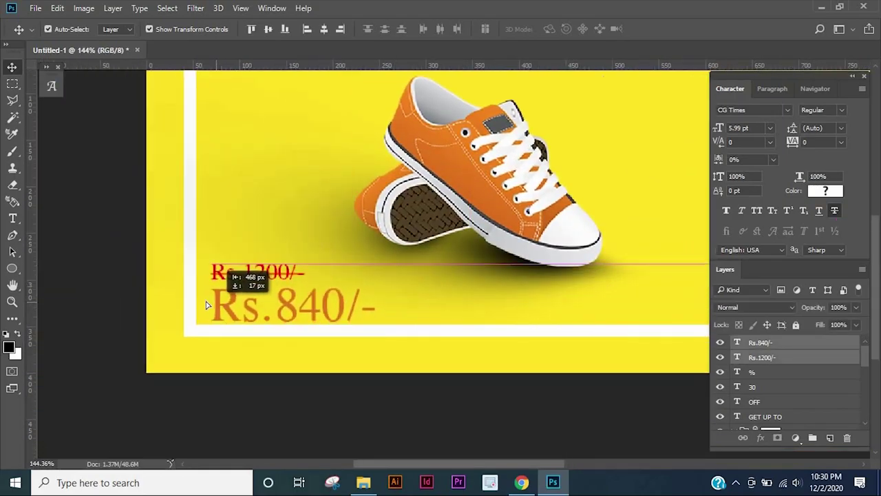
{"action": "key", "text": "ctrl+t"}
{"action": "left_click_drag", "start_coordinate": [372, 256], "coordinate": [318, 279]}
{"action": "key", "text": "Return"}
{"action": "scroll", "coordinate": [148, 256], "scroll_direction": "down", "scroll_amount": 3}
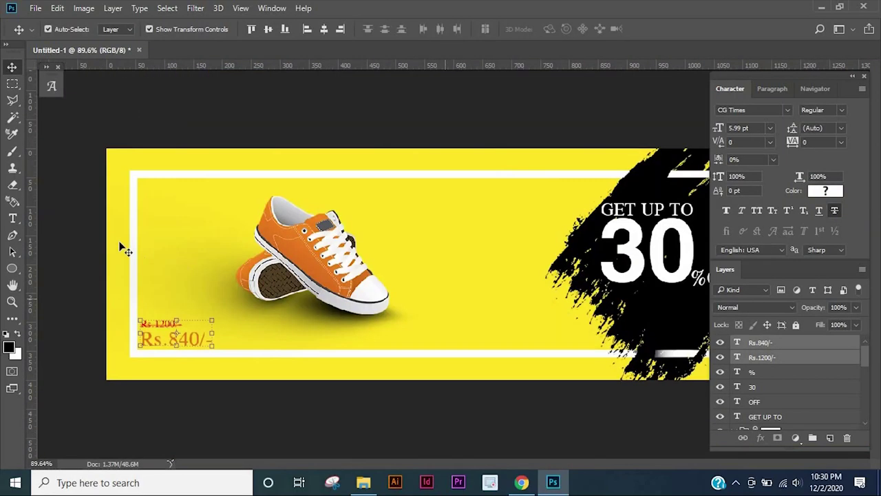
{"action": "scroll", "coordinate": [277, 250], "scroll_direction": "up", "scroll_amount": 2}
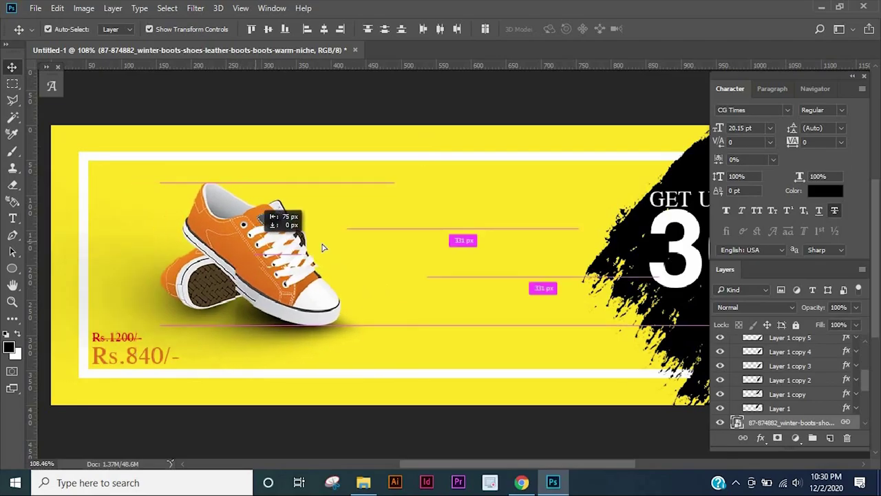
Step: Move the sneaker toward centre, shift both prices right, and add a vertical guide at 85 px
{"action": "left_click_drag", "start_coordinate": [275, 246], "coordinate": [351, 254]}
{"action": "left_click", "coordinate": [120, 337]}
{"action": "left_click", "coordinate": [156, 353], "text": "shift"}
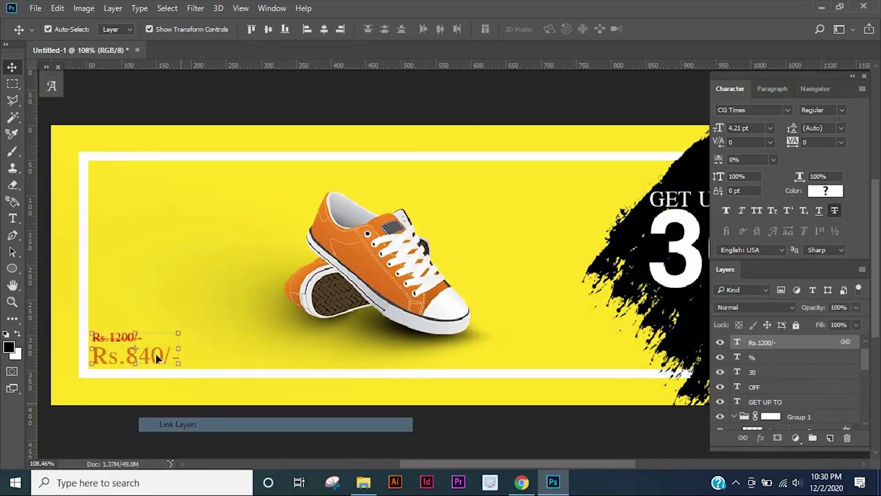
{"action": "left_click_drag", "start_coordinate": [155, 353], "coordinate": [171, 350]}
{"action": "left_click_drag", "start_coordinate": [112, 296], "coordinate": [112, 296]}
{"action": "scroll", "coordinate": [202, 234], "scroll_direction": "down", "scroll_amount": 3}
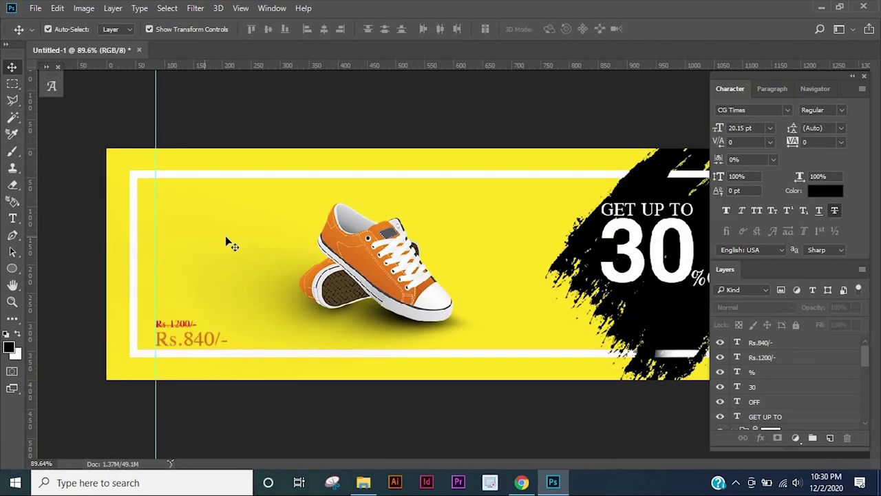
{"action": "scroll", "coordinate": [218, 266], "scroll_direction": "down", "scroll_amount": 2}
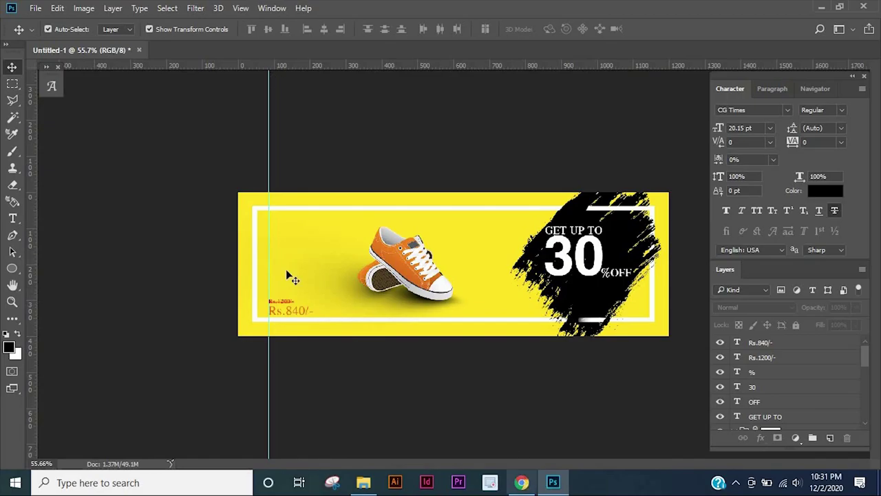
{"action": "scroll", "coordinate": [288, 273], "scroll_direction": "up", "scroll_amount": 2}
Step: Type the 'Style' headline in all capitals and set LOVE to 10 pt
{"action": "key", "text": "t"}
{"action": "left_click", "coordinate": [185, 197]}
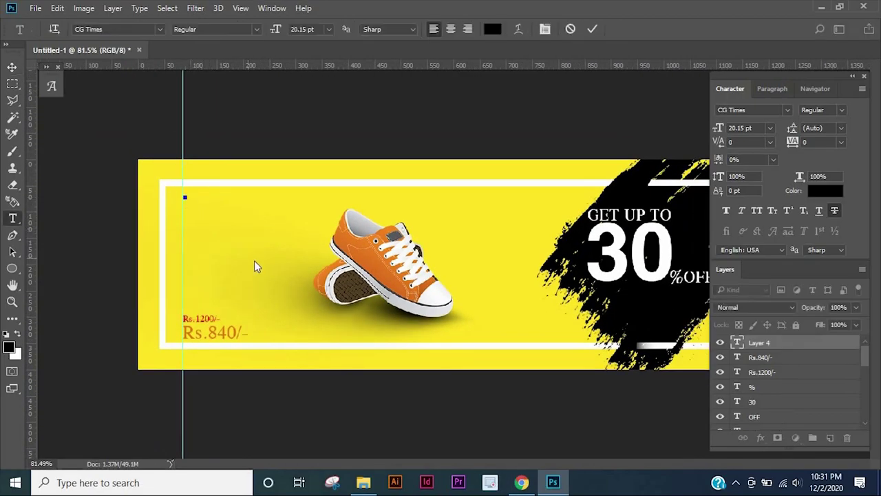
{"action": "type", "text": "Style"}
{"action": "key", "text": "ctrl+a"}
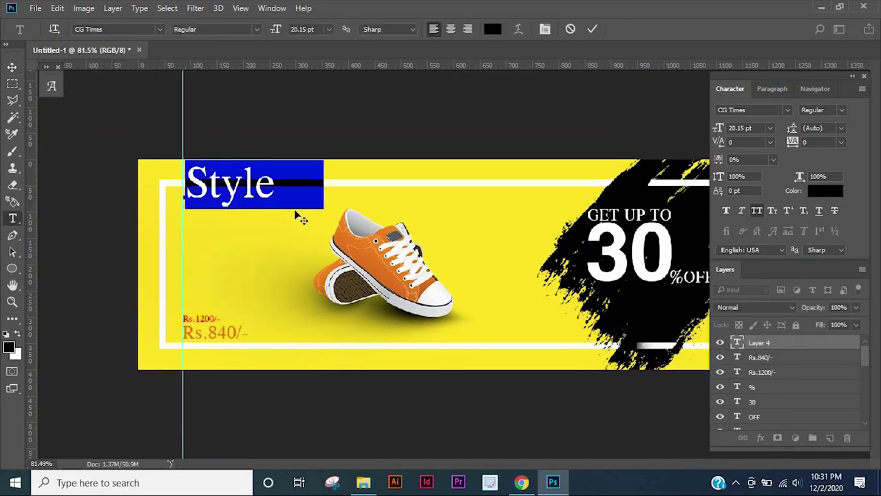
{"action": "left_click", "coordinate": [315, 193]}
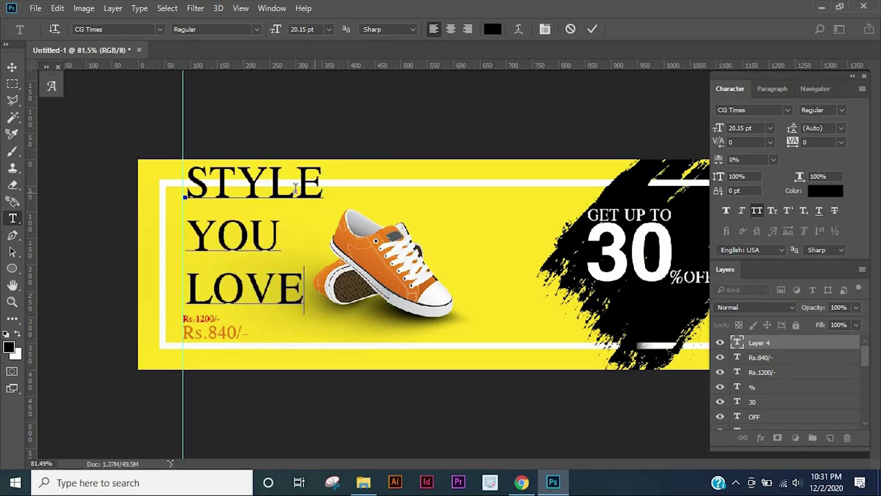
{"action": "key", "text": "shift+Home"}
{"action": "left_click", "coordinate": [743, 128]}
{"action": "type", "text": "10.15"}
{"action": "key", "text": "Return"}
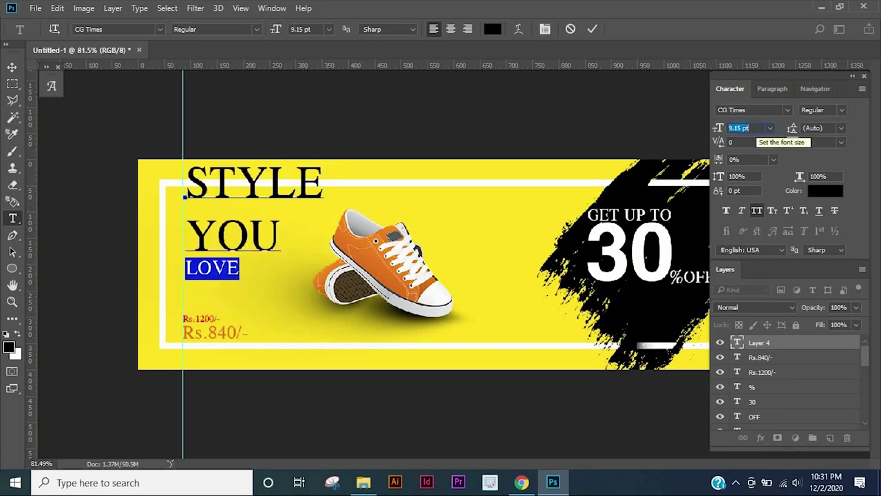
{"action": "key", "text": "Up"}
{"action": "key", "text": "Up"}
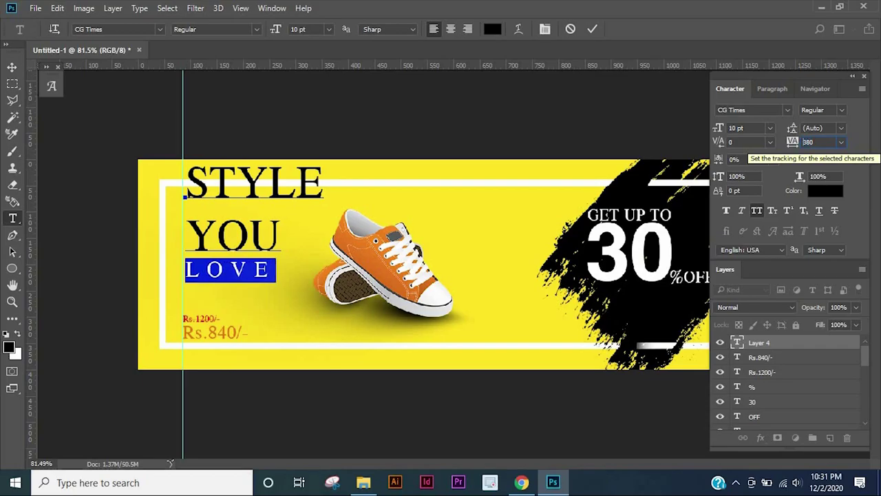
Step: Set the whole STYLE YOU LOVE headline to 19 pt leading
{"action": "double_click", "coordinate": [263, 222]}
{"action": "left_click", "coordinate": [841, 128]}
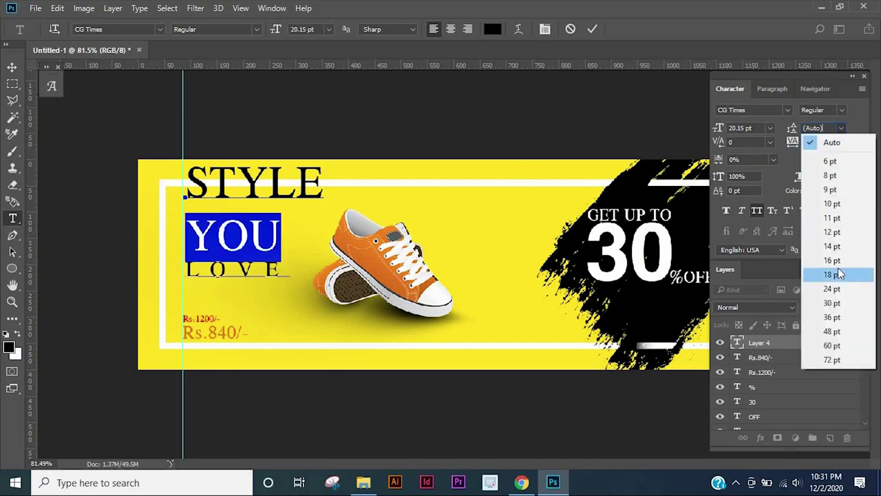
{"action": "left_click", "coordinate": [838, 268]}
{"action": "double_click", "coordinate": [240, 250]}
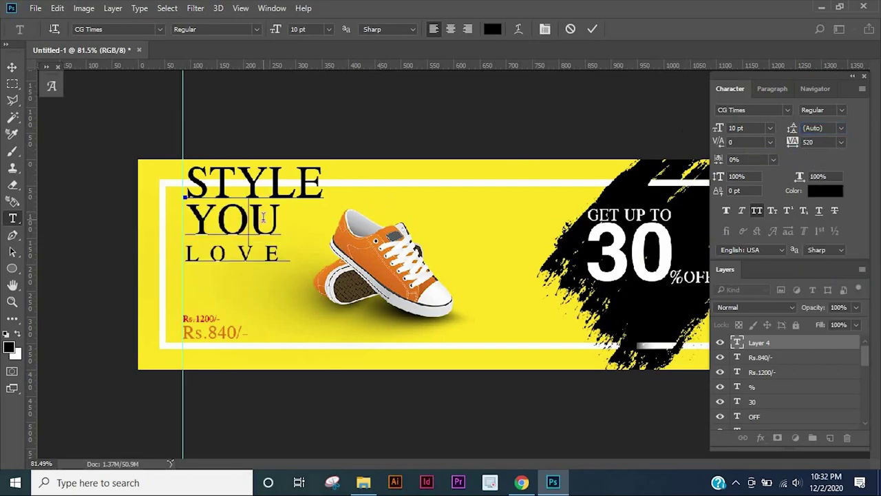
{"action": "key", "text": "ctrl+a"}
{"action": "left_click", "coordinate": [812, 128]}
{"action": "type", "text": "91"}
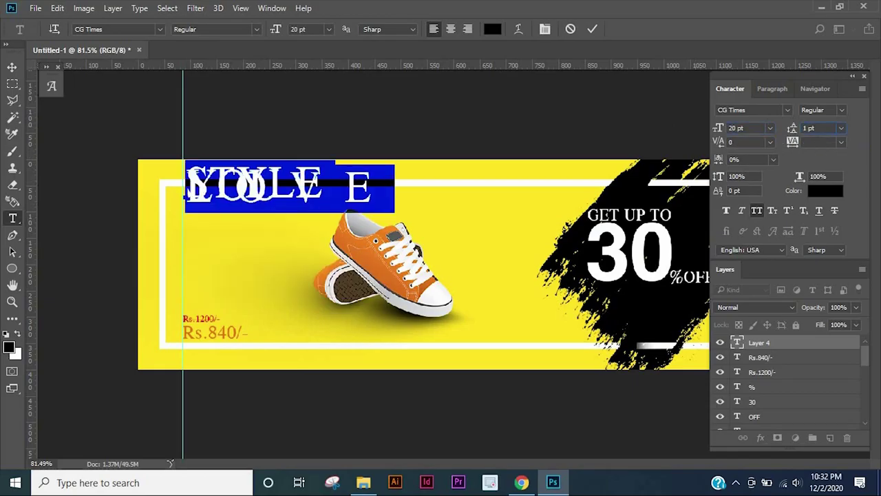
{"action": "type", "text": "19"}
{"action": "key", "text": "Return"}
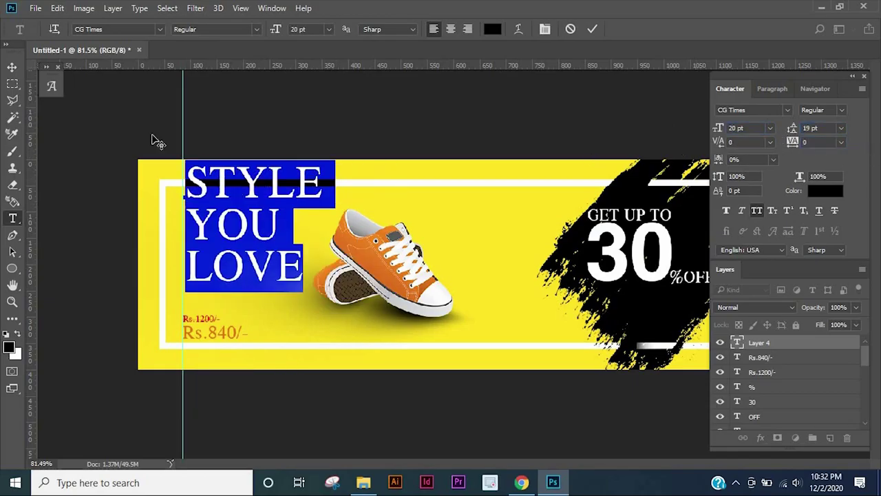
{"action": "key", "text": "ctrl+Return"}
Step: Scale the headline block down to about 71% beside the sneaker
{"action": "key", "text": "v"}
{"action": "left_click_drag", "start_coordinate": [321, 166], "coordinate": [278, 203]}
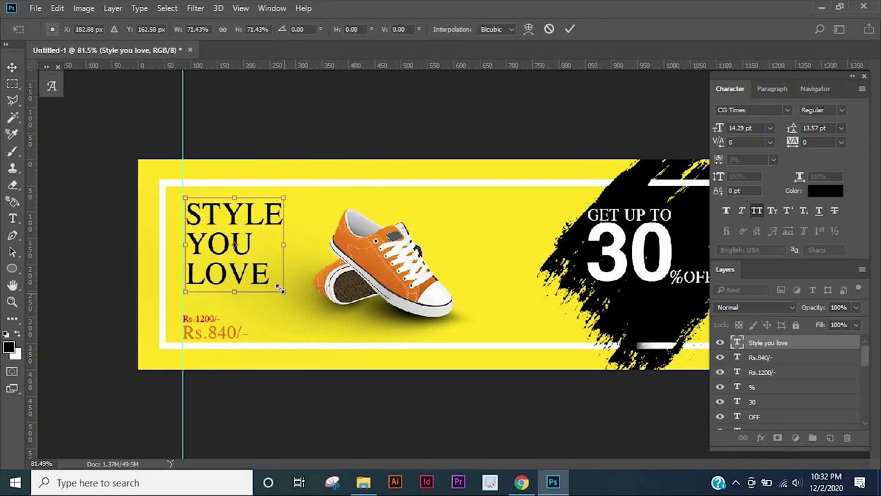
{"action": "key", "text": "Return"}
Step: Set the linked Rs. price texts to black
{"action": "left_click", "coordinate": [214, 333]}
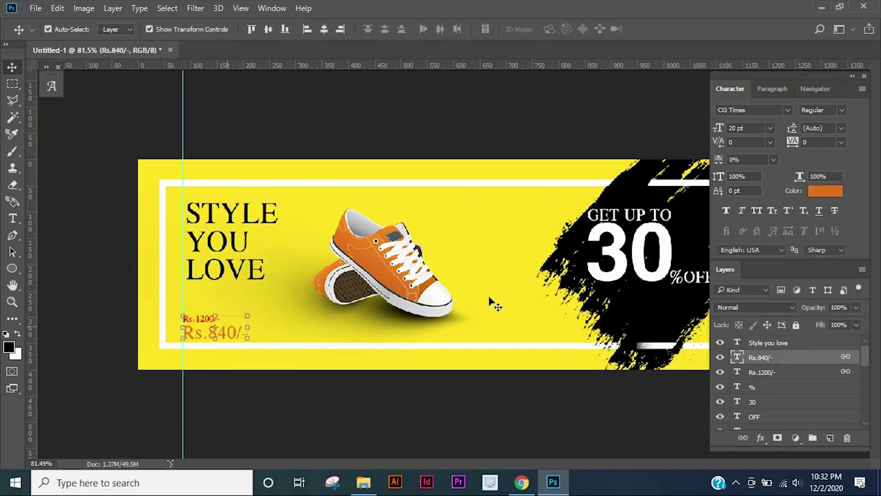
{"action": "left_click", "coordinate": [826, 190]}
{"action": "left_click", "coordinate": [402, 303]}
{"action": "left_click", "coordinate": [718, 131]}
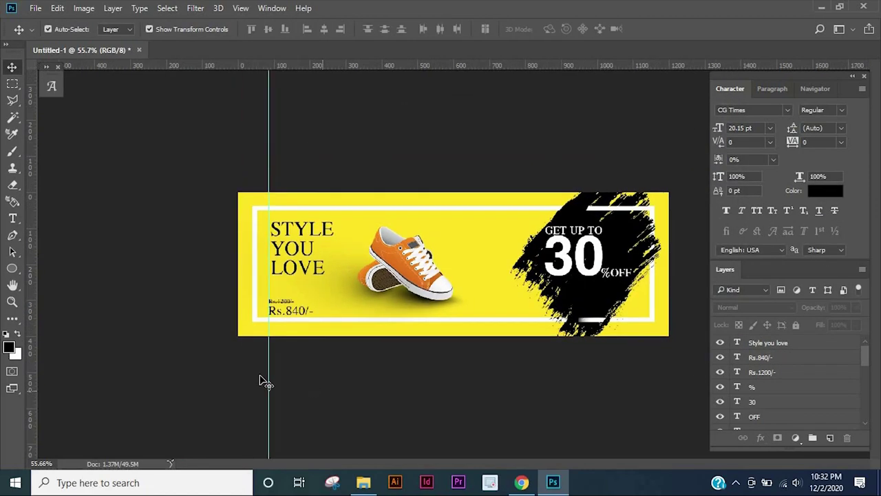
Step: Align the headline and the Rs. prices on their left edges
{"action": "left_click", "coordinate": [244, 254]}
{"action": "left_click", "coordinate": [210, 334], "text": "shift"}
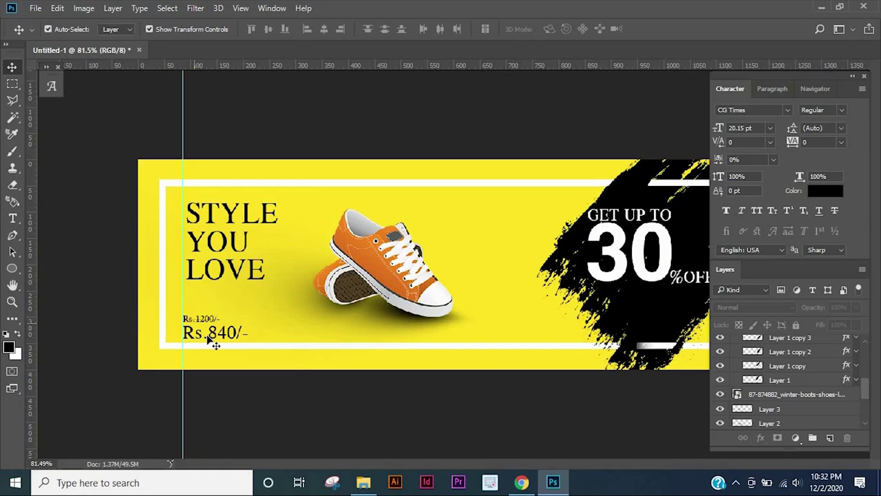
{"action": "left_click", "coordinate": [307, 29]}
{"action": "left_click", "coordinate": [104, 287]}
{"action": "scroll", "coordinate": [138, 303], "scroll_direction": "down", "scroll_amount": 2}
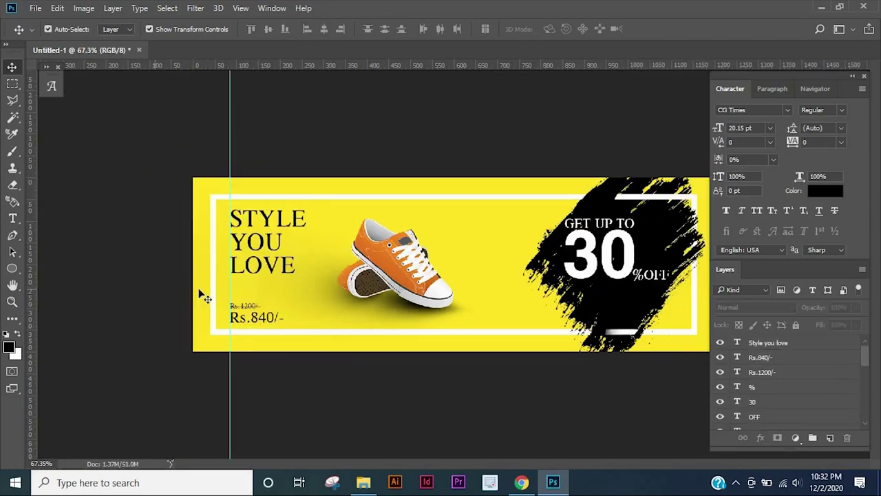
{"action": "scroll", "coordinate": [379, 279], "scroll_direction": "up", "scroll_amount": 3}
{"action": "left_click", "coordinate": [378, 278]}
{"action": "scroll", "coordinate": [400, 255], "scroll_direction": "down", "scroll_amount": 3}
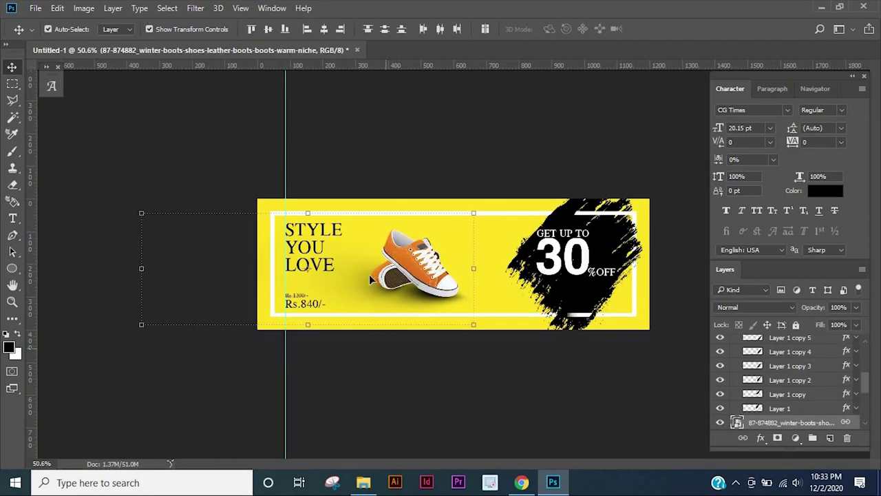
Step: Colour the headline, Rs.840/- and Rs.1200/- a dark orange-brown
{"action": "left_click", "coordinate": [301, 220]}
{"action": "left_click", "coordinate": [289, 311], "text": "shift"}
{"action": "scroll", "coordinate": [289, 311], "scroll_direction": "up", "scroll_amount": 2}
{"action": "left_click", "coordinate": [768, 343], "text": "shift"}
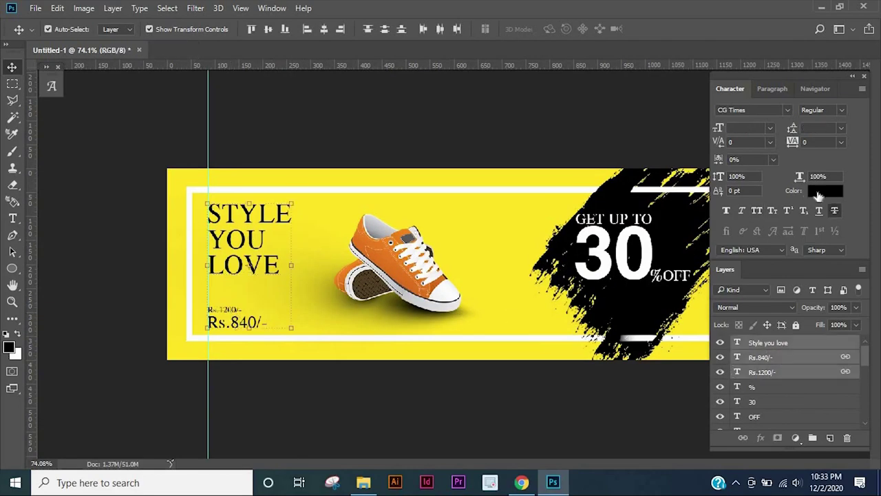
{"action": "left_click", "coordinate": [824, 191]}
{"action": "left_click", "coordinate": [386, 269]}
{"action": "left_click", "coordinate": [776, 145]}
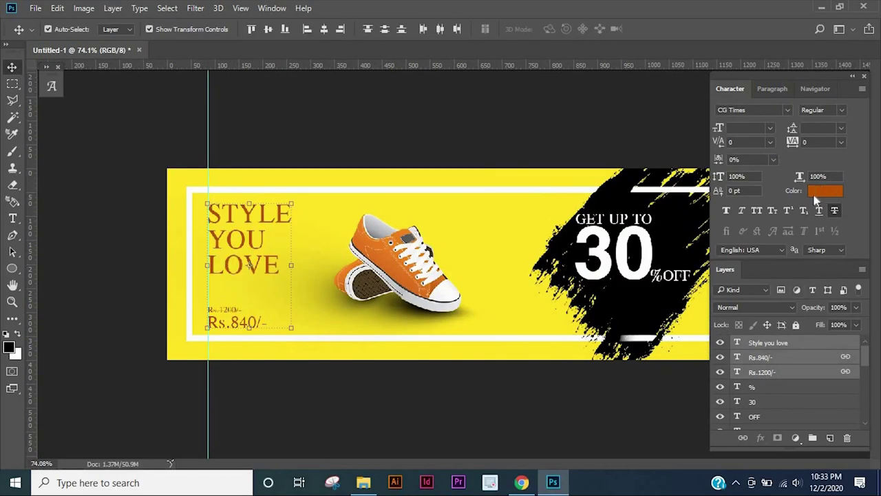
{"action": "left_click", "coordinate": [817, 192]}
{"action": "key", "text": "Return"}
{"action": "key", "text": "v"}
{"action": "scroll", "coordinate": [423, 289], "scroll_direction": "down", "scroll_amount": 2}
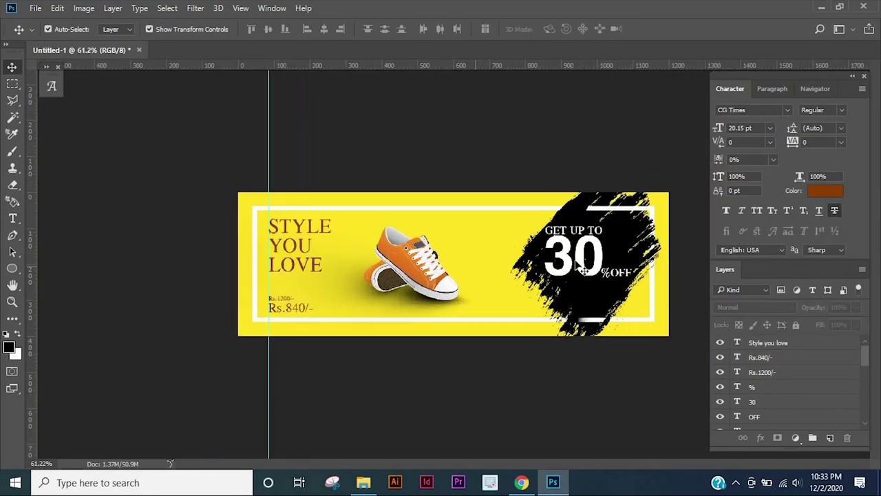
Step: Draw a tiny white ellipse dot near the sneaker's toe and nudge it up and right
{"action": "scroll", "coordinate": [423, 289], "scroll_direction": "up", "scroll_amount": 2}
{"action": "scroll", "coordinate": [423, 289], "scroll_direction": "down", "scroll_amount": 2}
{"action": "scroll", "coordinate": [423, 289], "scroll_direction": "up", "scroll_amount": 3}
{"action": "scroll", "coordinate": [424, 290], "scroll_direction": "up", "scroll_amount": 3}
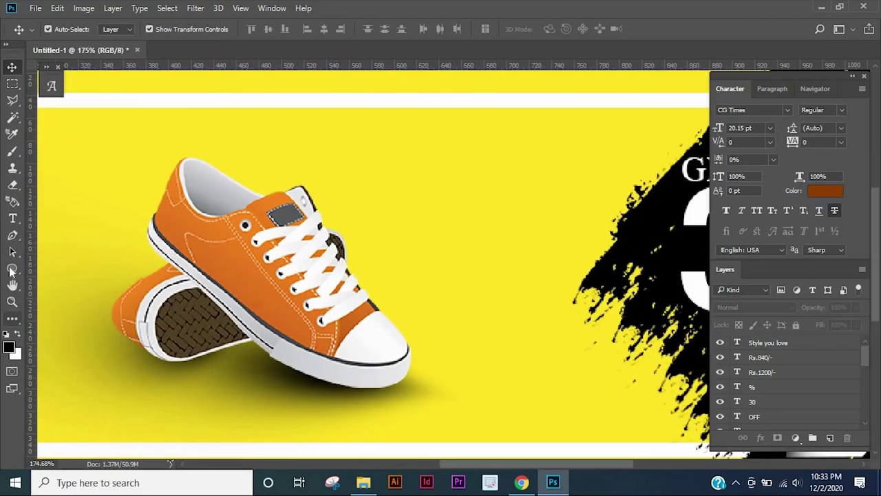
{"action": "key", "text": "u"}
{"action": "left_click_drag", "start_coordinate": [397, 301], "coordinate": [401, 304]}
{"action": "left_click", "coordinate": [17, 69]}
{"action": "scroll", "coordinate": [422, 269], "scroll_direction": "up", "scroll_amount": 3}
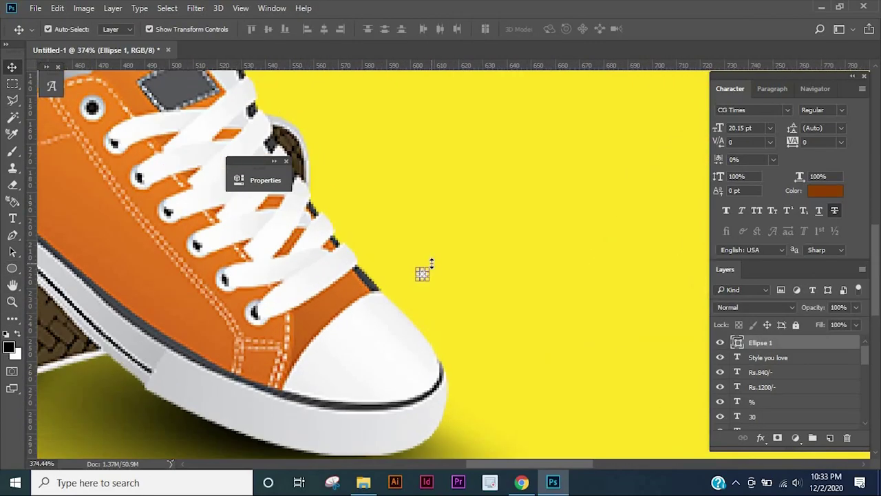
{"action": "left_click_drag", "start_coordinate": [423, 269], "coordinate": [441, 257]}
Step: Scale the dot down to a smaller size with Free Transform
{"action": "scroll", "coordinate": [432, 262], "scroll_direction": "down", "scroll_amount": 4}
{"action": "scroll", "coordinate": [416, 351], "scroll_direction": "up", "scroll_amount": 2}
{"action": "scroll", "coordinate": [424, 289], "scroll_direction": "up", "scroll_amount": 2}
{"action": "key", "text": "ctrl+t"}
{"action": "scroll", "coordinate": [399, 287], "scroll_direction": "down", "scroll_amount": 4}
{"action": "key", "text": "Return"}
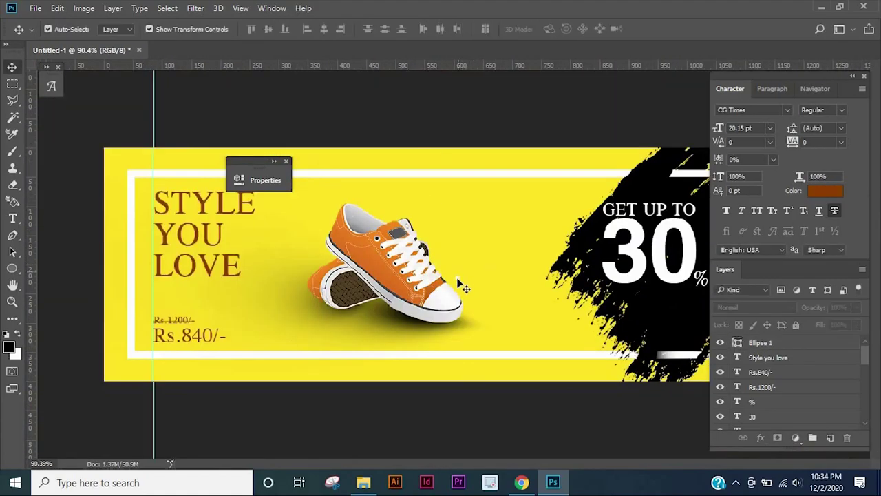
Step: Draw a thin two-segment white line rising from the dot, then bending right
{"action": "right_click", "coordinate": [12, 268]}
{"action": "left_click", "coordinate": [48, 322]}
{"action": "scroll", "coordinate": [489, 274], "scroll_direction": "up", "scroll_amount": 3}
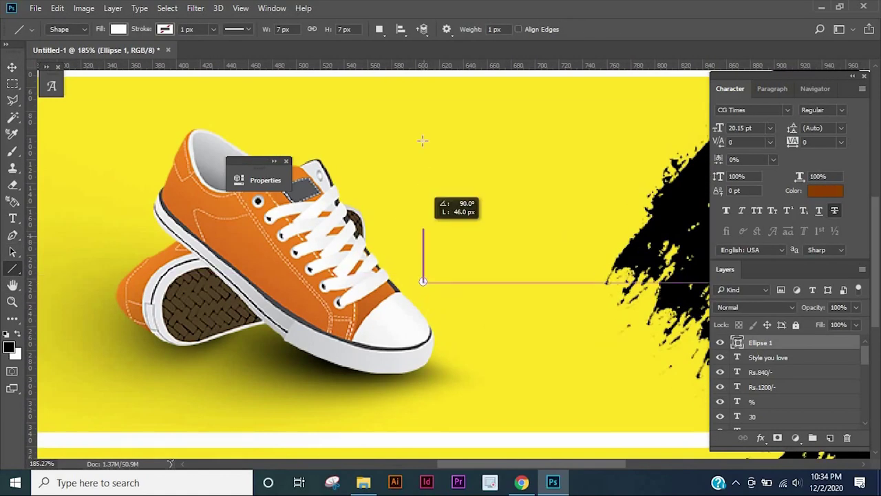
{"action": "left_click_drag", "start_coordinate": [408, 148], "coordinate": [434, 188]}
{"action": "mouse_move", "coordinate": [434, 189]}
{"action": "left_mouse_down"}
{"action": "mouse_move", "coordinate": [544, 188]}
{"action": "mouse_move", "coordinate": [548, 172]}
{"action": "left_mouse_up"}
{"action": "scroll", "coordinate": [413, 275], "scroll_direction": "down", "scroll_amount": 5}
{"action": "key", "text": "v"}
{"action": "scroll", "coordinate": [462, 277], "scroll_direction": "up", "scroll_amount": 2}
{"action": "scroll", "coordinate": [462, 277], "scroll_direction": "up", "scroll_amount": 3}
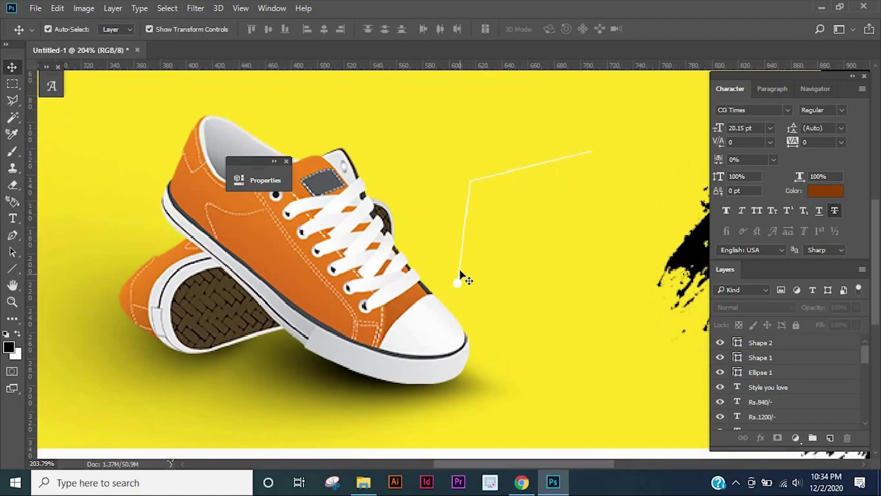
Step: Select the first line segment, then the Rs.840/- price layer
{"action": "left_click", "coordinate": [463, 275]}
{"action": "scroll", "coordinate": [463, 275], "scroll_direction": "up", "scroll_amount": 1}
{"action": "scroll", "coordinate": [268, 261], "scroll_direction": "down", "scroll_amount": 5}
{"action": "left_click", "coordinate": [206, 332]}
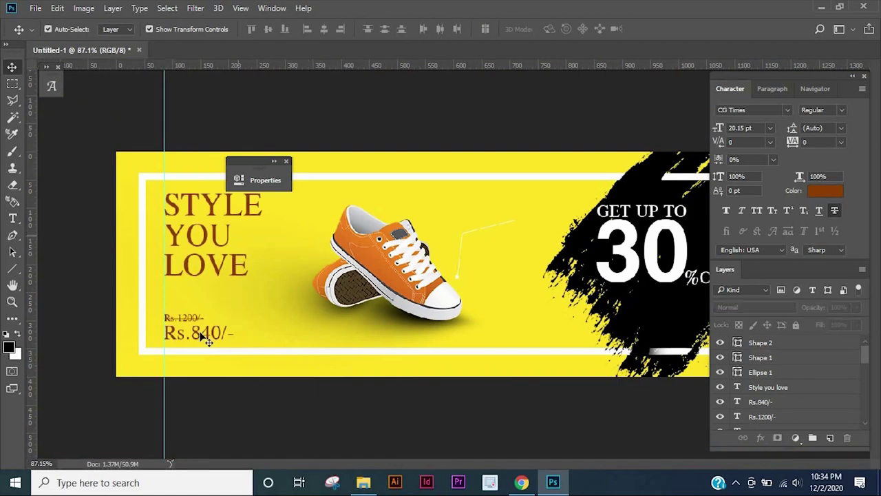
Step: Duplicate the headline, retype it as 'SUPER DESIGN', and shrink it to 3 pt
{"action": "left_click", "coordinate": [210, 241]}
{"action": "left_click_drag", "start_coordinate": [210, 241], "coordinate": [453, 228]}
{"action": "double_click", "coordinate": [448, 207]}
{"action": "type", "text": "SUP"}
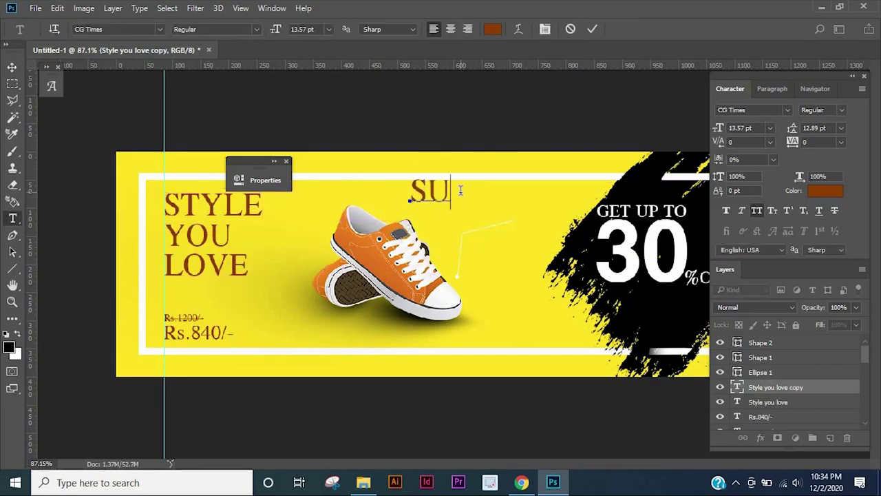
{"action": "type", "text": "ER DESIGN"}
{"action": "key", "text": "ctrl+a"}
{"action": "left_click_drag", "start_coordinate": [720, 128], "coordinate": [715, 128]}
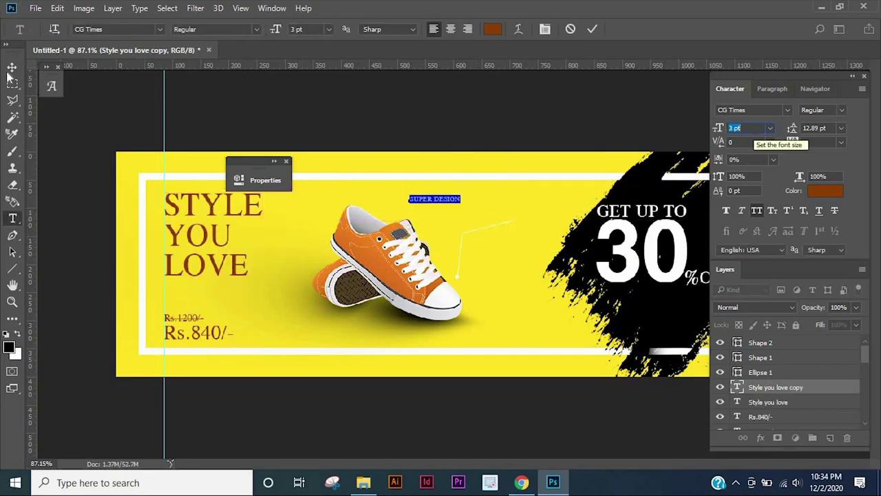
{"action": "left_click", "coordinate": [12, 67]}
Step: Make the SUPER DESIGN label white and move it to the callout line's end
{"action": "scroll", "coordinate": [449, 183], "scroll_direction": "up", "scroll_amount": 3}
{"action": "left_click", "coordinate": [825, 191]}
{"action": "left_click", "coordinate": [801, 142]}
{"action": "left_click_drag", "start_coordinate": [412, 180], "coordinate": [608, 224]}
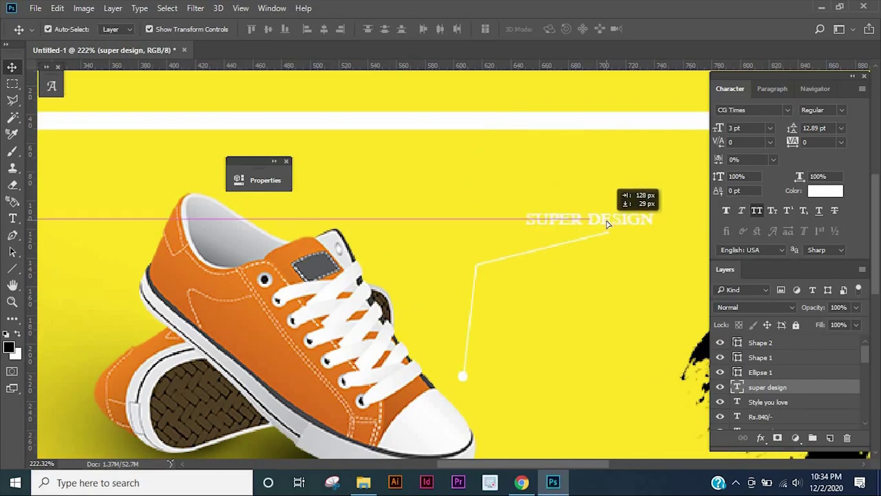
{"action": "scroll", "coordinate": [576, 220], "scroll_direction": "up", "scroll_amount": 2}
Step: Frame the label with a rectangle using 0% fill and a 1 px white stroke
{"action": "key", "text": "u"}
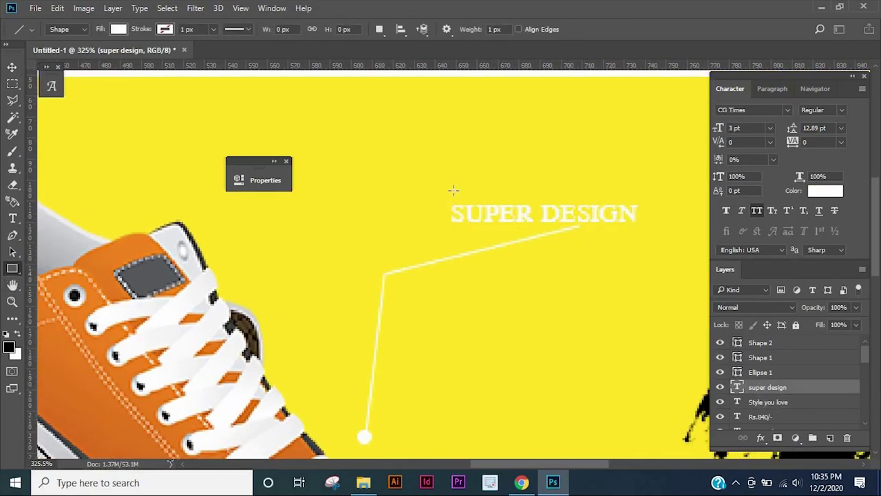
{"action": "left_click_drag", "start_coordinate": [448, 199], "coordinate": [643, 226]}
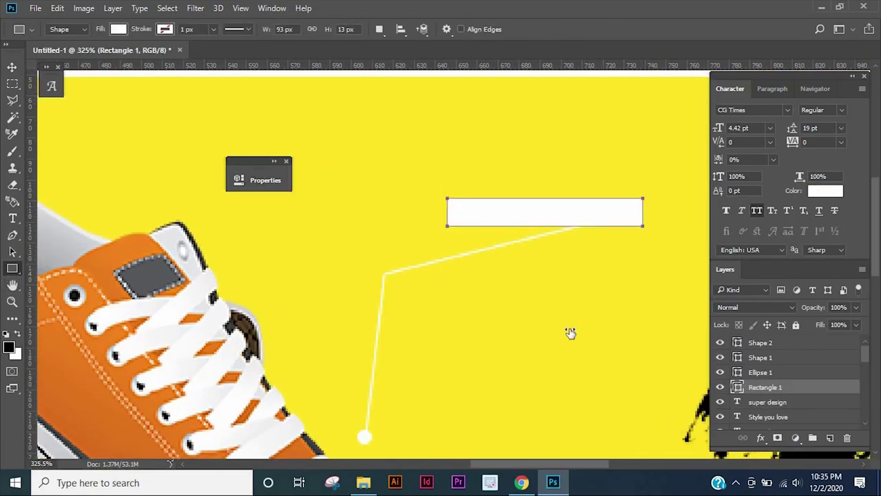
{"action": "key", "text": "shift+0"}
{"action": "key", "text": "shift+0"}
{"action": "left_click", "coordinate": [761, 438]}
{"action": "left_click_drag", "start_coordinate": [403, 327], "coordinate": [398, 329]}
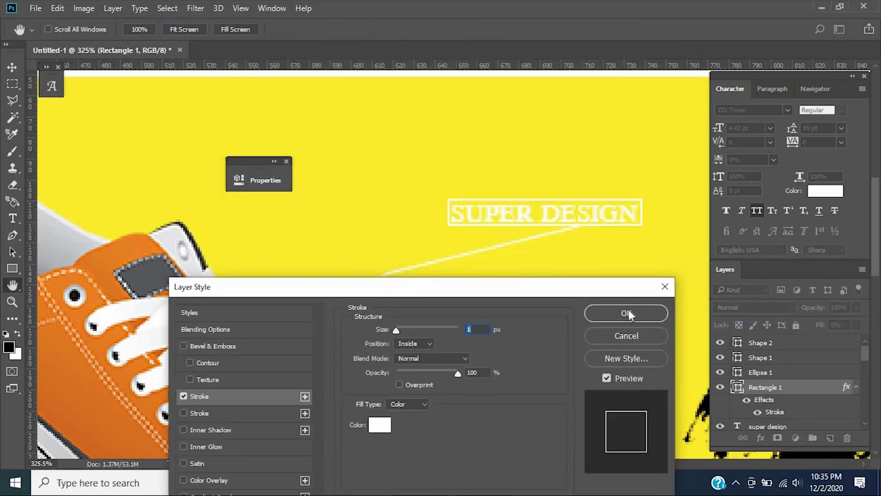
{"action": "left_click", "coordinate": [625, 311]}
{"action": "left_click", "coordinate": [12, 67]}
{"action": "scroll", "coordinate": [335, 306], "scroll_direction": "down", "scroll_amount": 3}
{"action": "scroll", "coordinate": [335, 306], "scroll_direction": "down", "scroll_amount": 2}
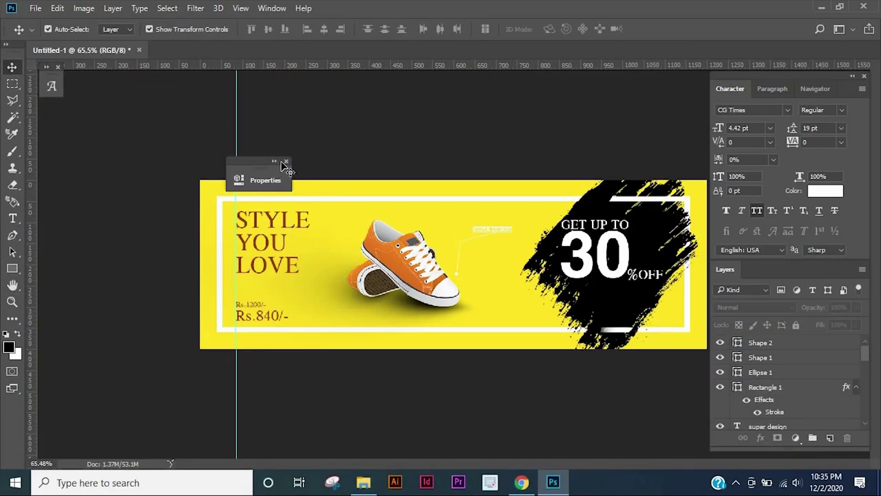
{"action": "scroll", "coordinate": [333, 305], "scroll_direction": "up", "scroll_amount": 2}
{"action": "scroll", "coordinate": [333, 307], "scroll_direction": "up", "scroll_amount": 1}
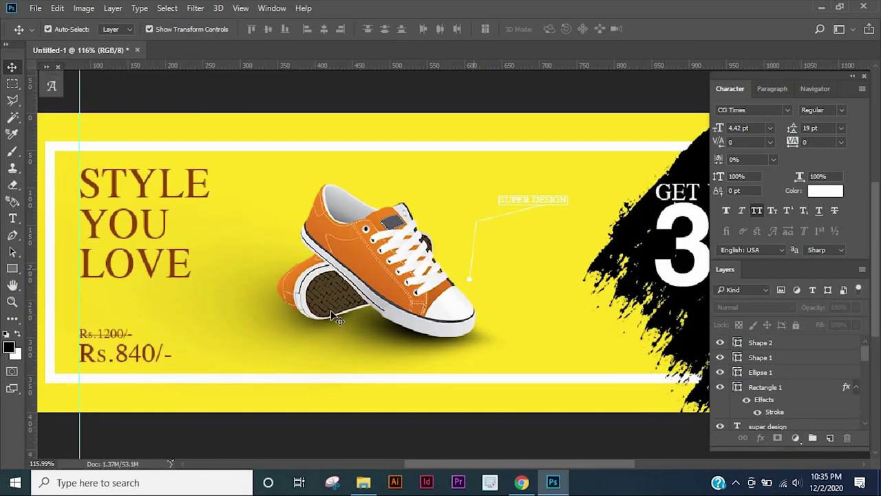